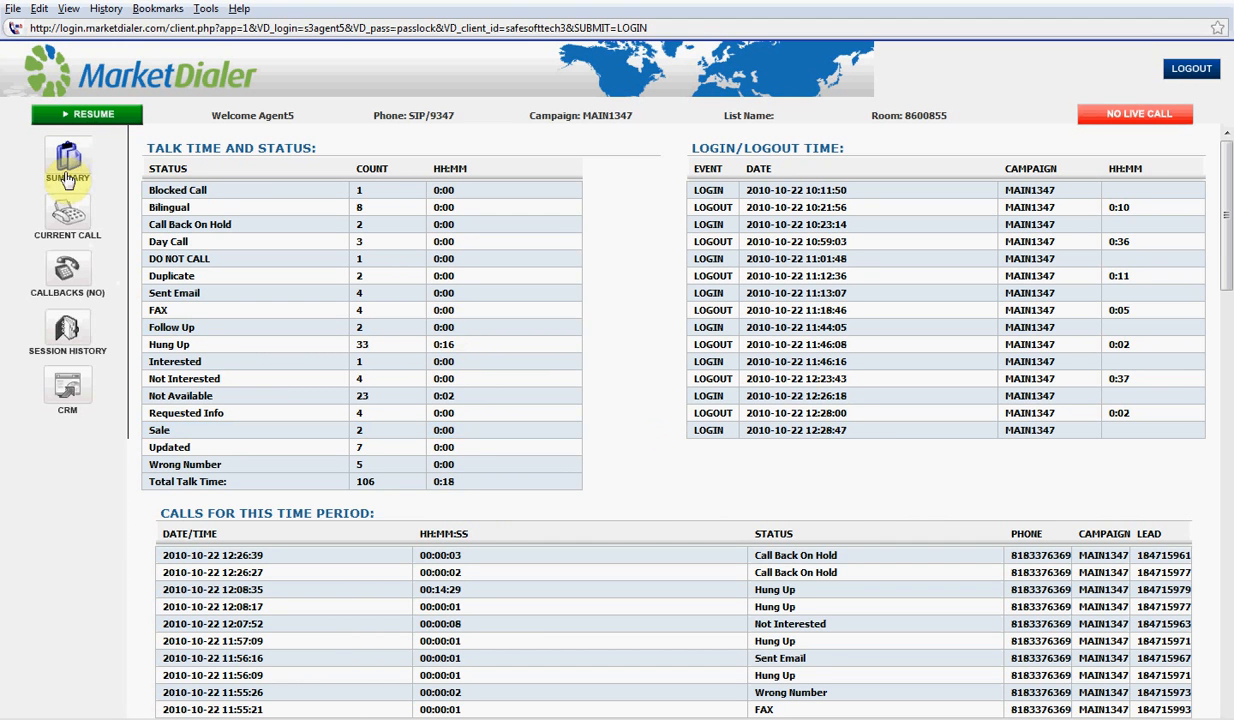
# Resume dialing so a live call connects and the DIDMKO list lead loads into the form
pyautogui.click(93, 116)
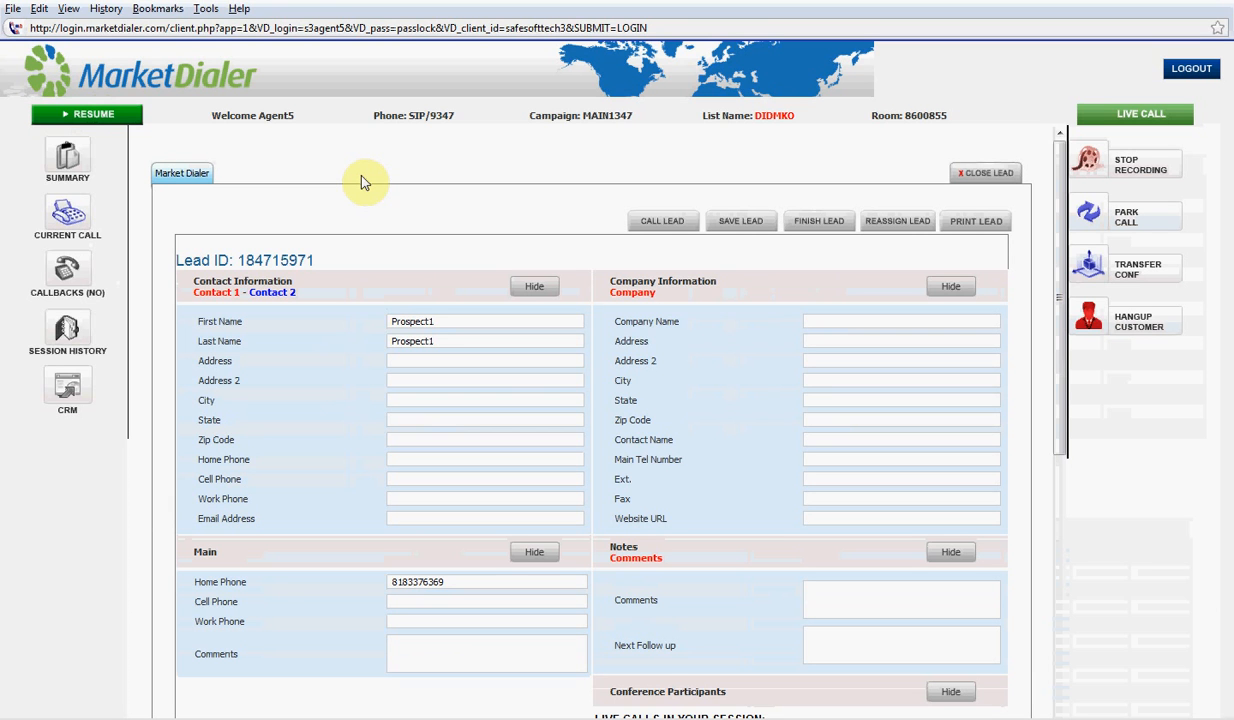
# Hang up the customer and disposition the call as Call Back under Personal
pyautogui.click(1134, 324)
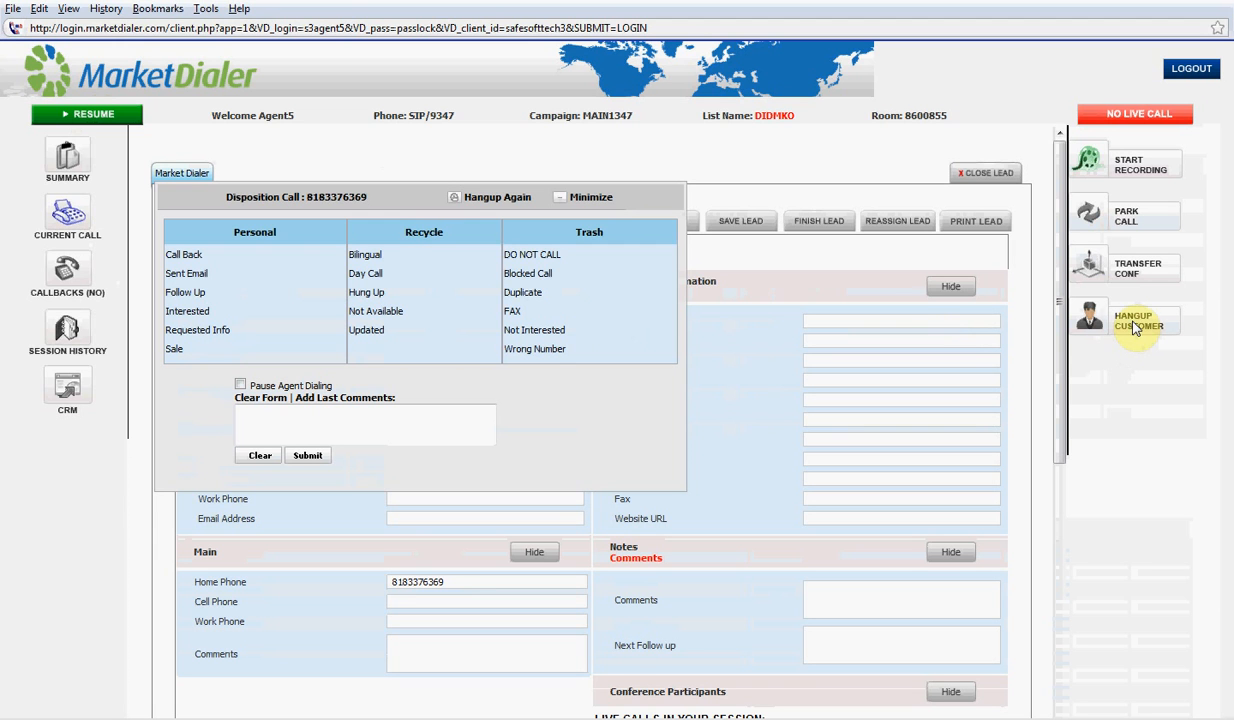
pyautogui.click(213, 262)
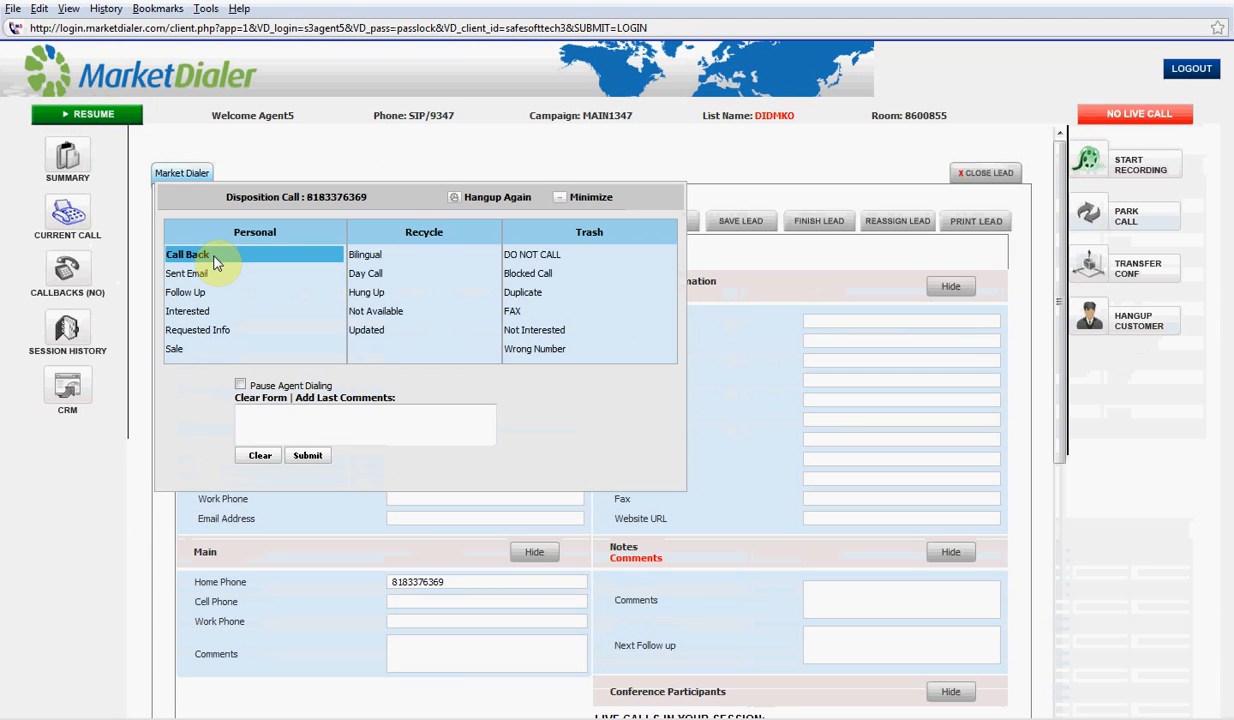
pyautogui.click(309, 457)
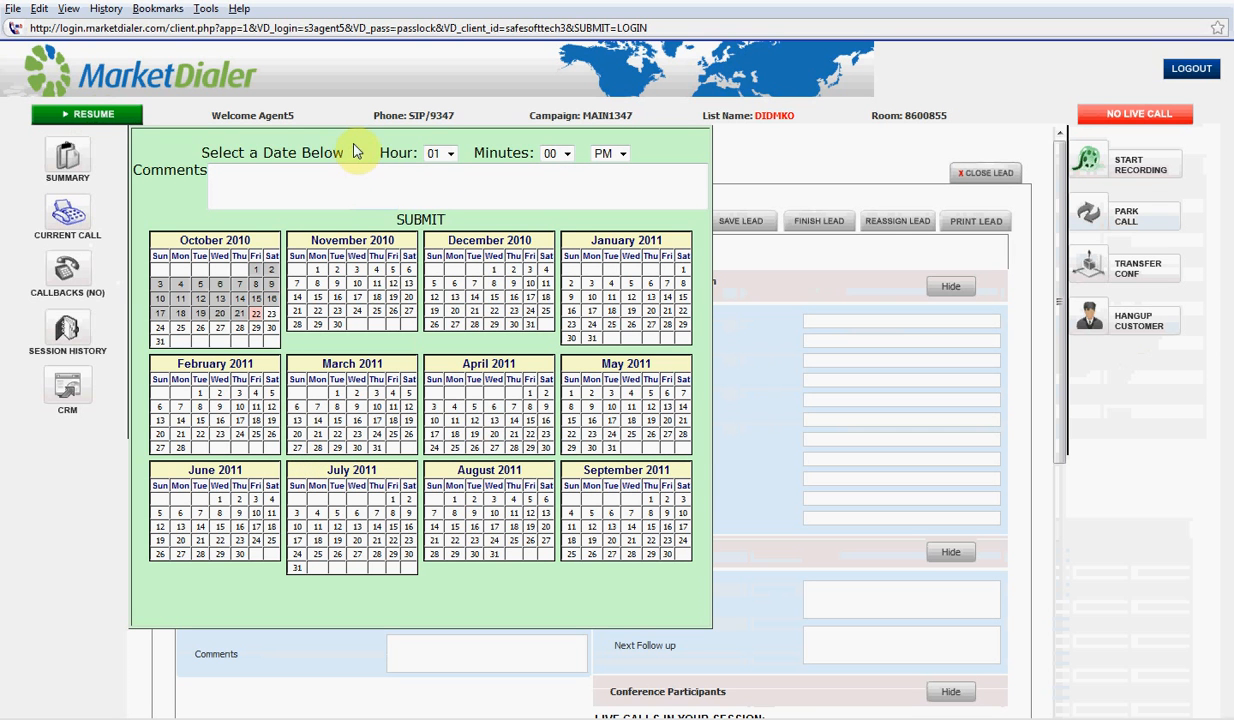
# Pick 22 in the October 2010 calendar so the callback date reads 2010-10-22
pyautogui.moveTo(350, 144); pyautogui.dragTo(400, 160)
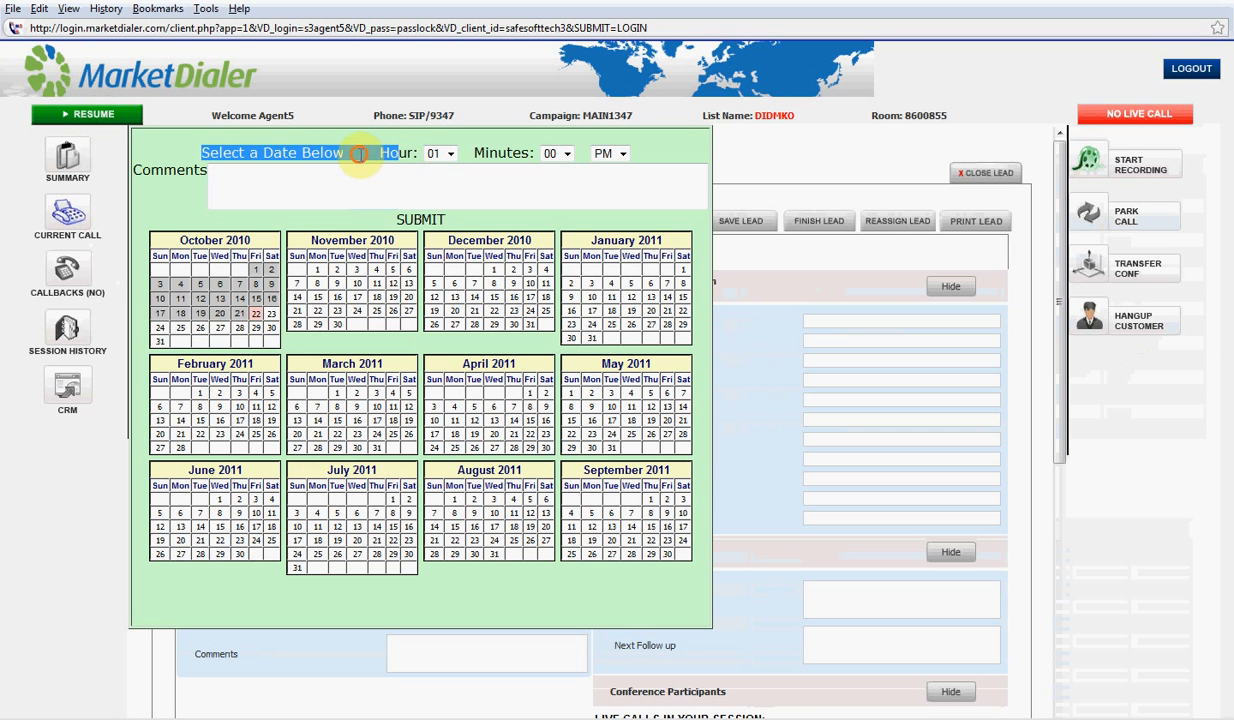
pyautogui.click(355, 152)
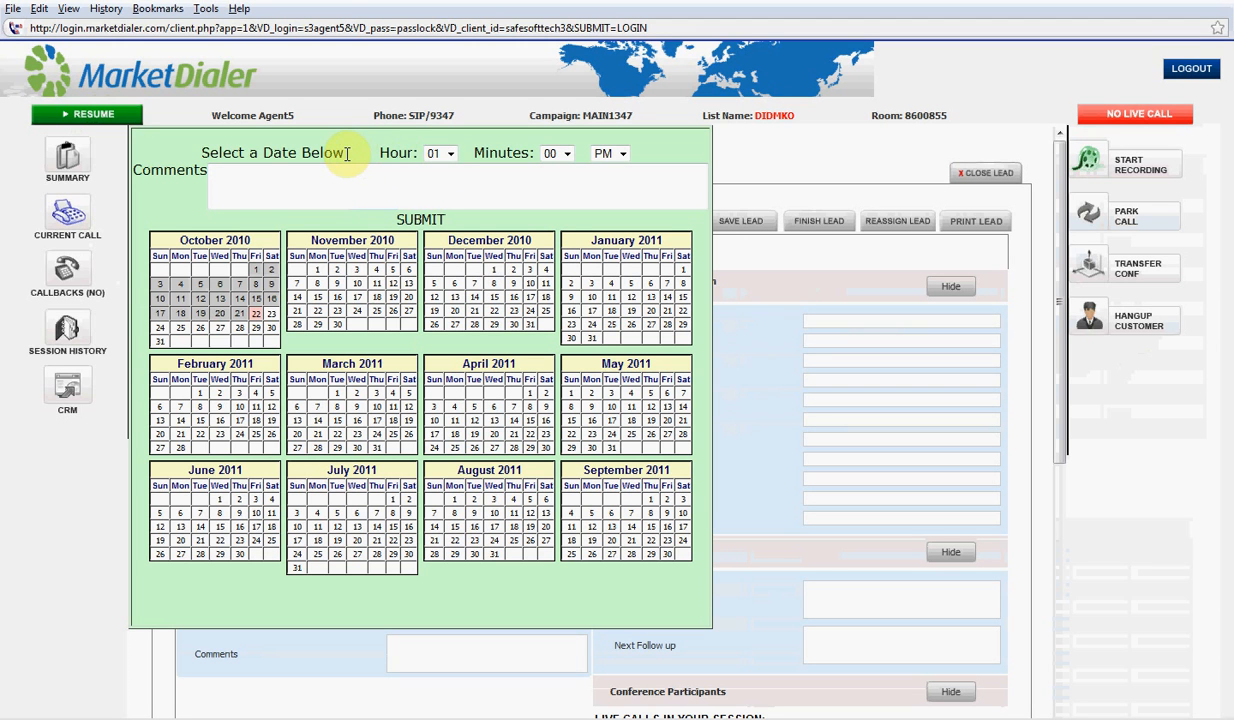
pyautogui.moveTo(347, 152); pyautogui.dragTo(200, 151)
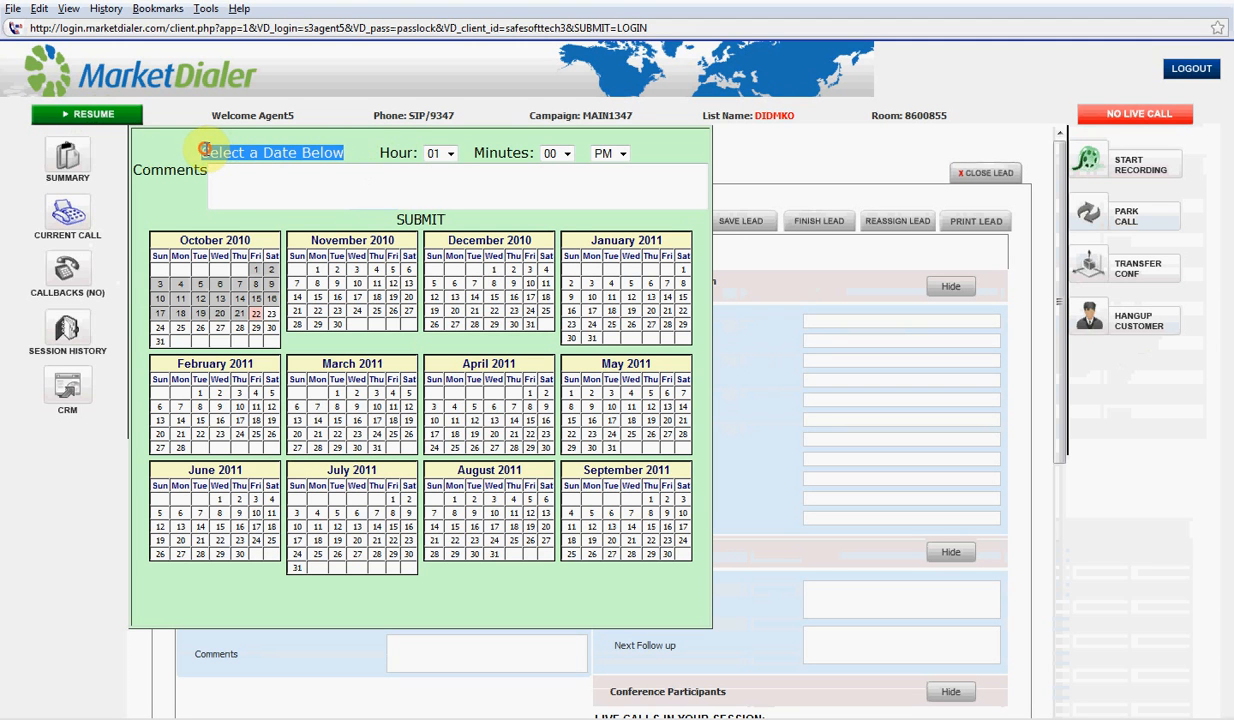
pyautogui.click(352, 153)
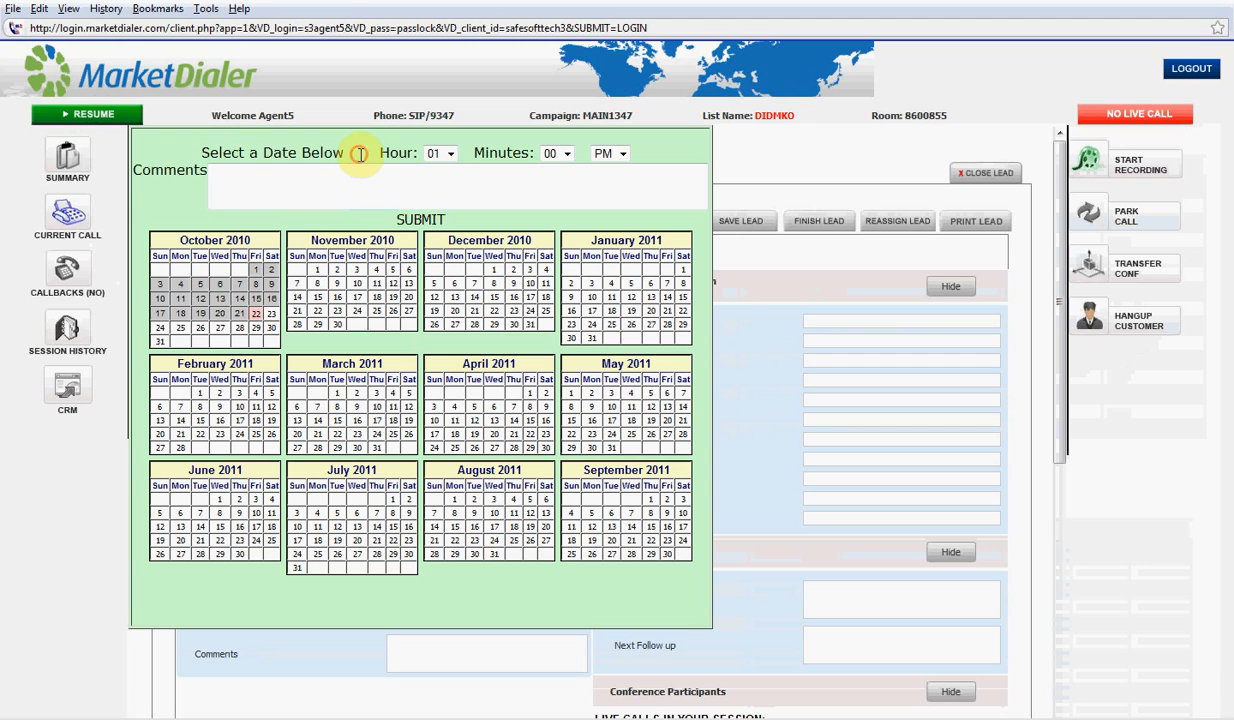
pyautogui.moveTo(348, 155); pyautogui.dragTo(193, 152)
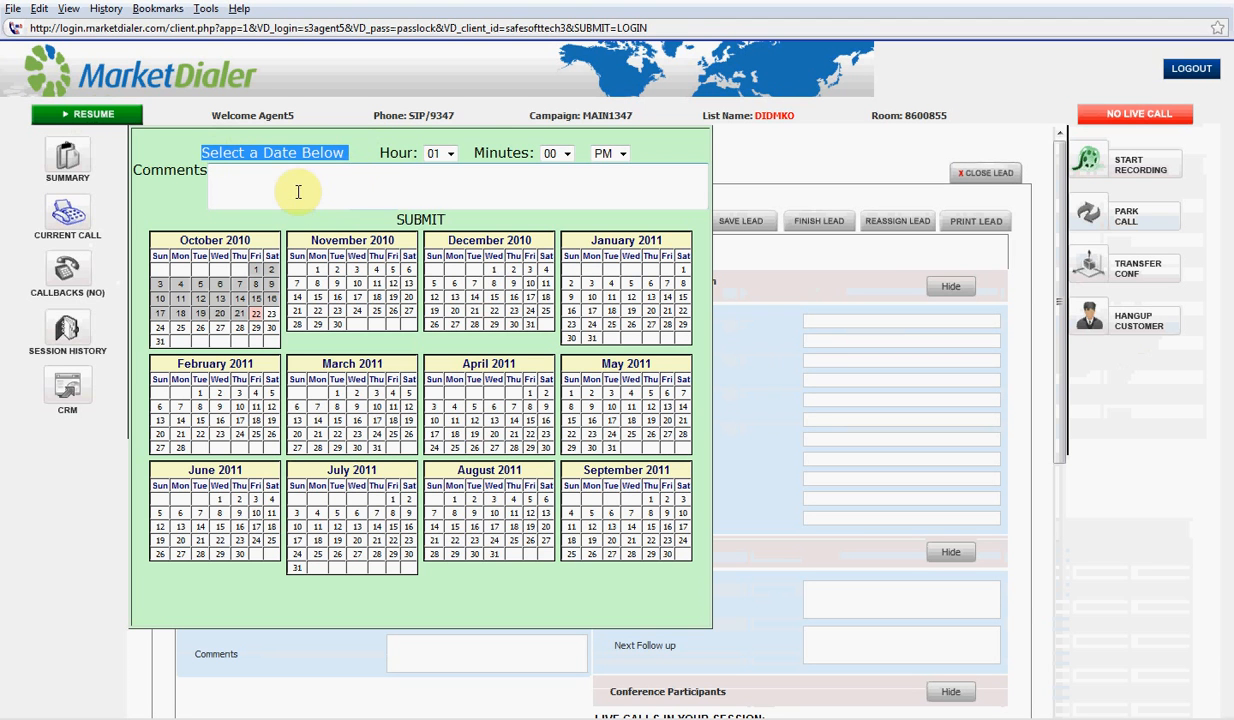
pyautogui.click(256, 315)
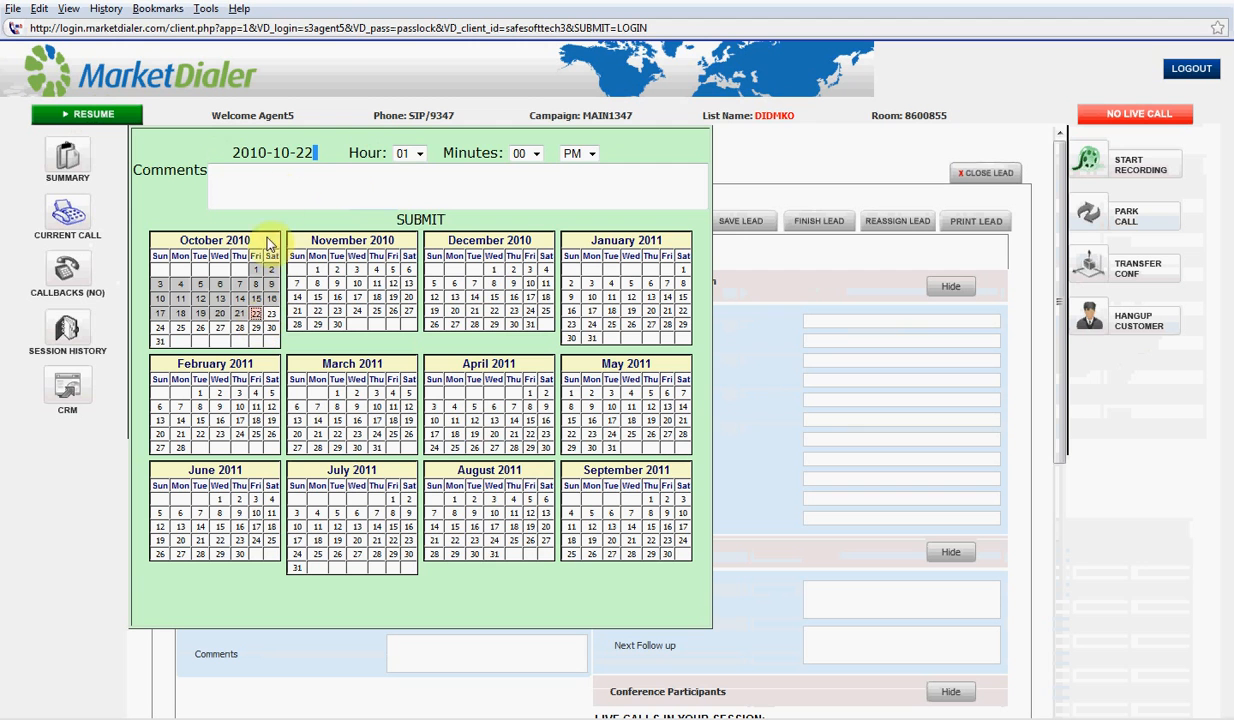
pyautogui.moveTo(312, 152); pyautogui.dragTo(234, 153)
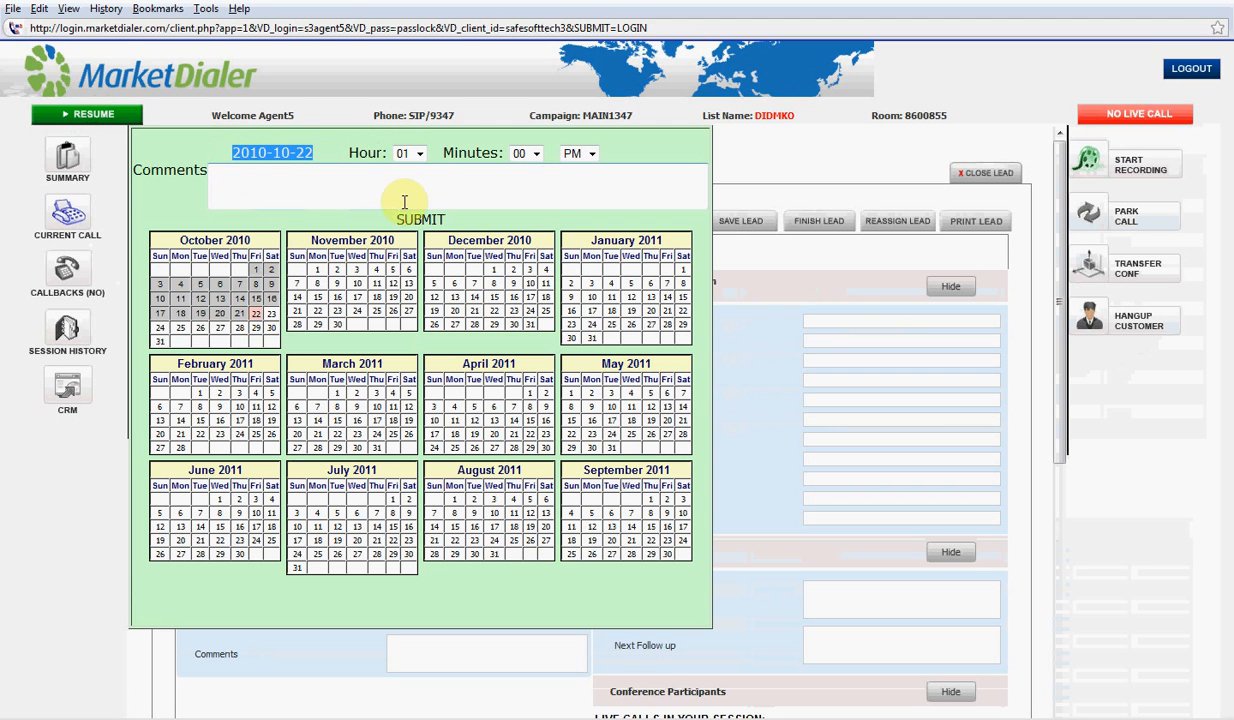
# Set the callback time to 01:30 PM
pyautogui.click(421, 154)
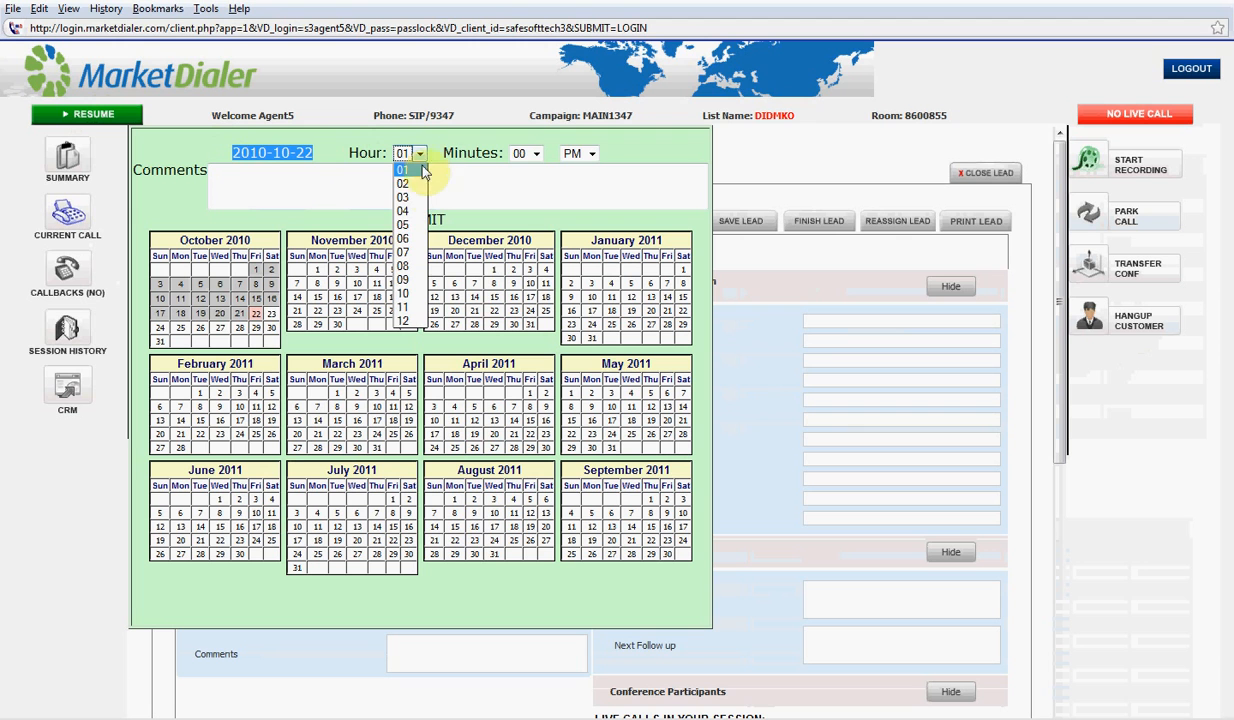
pyautogui.click(414, 171)
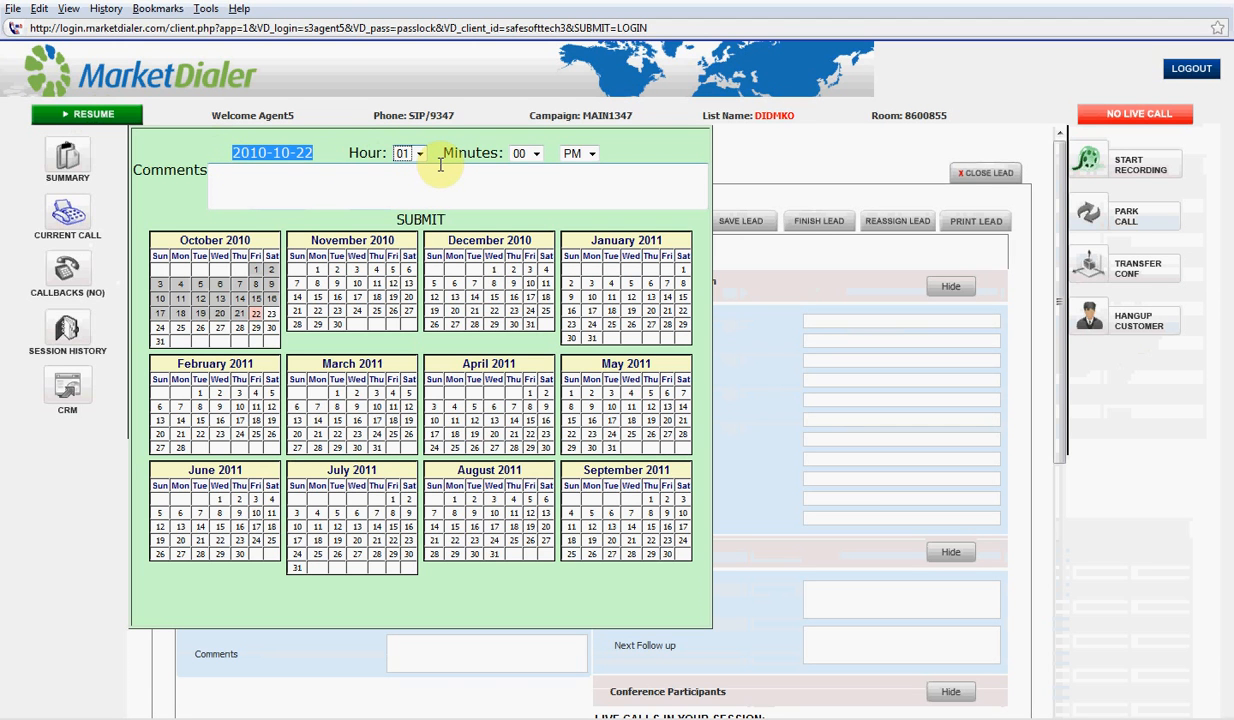
pyautogui.click(532, 154)
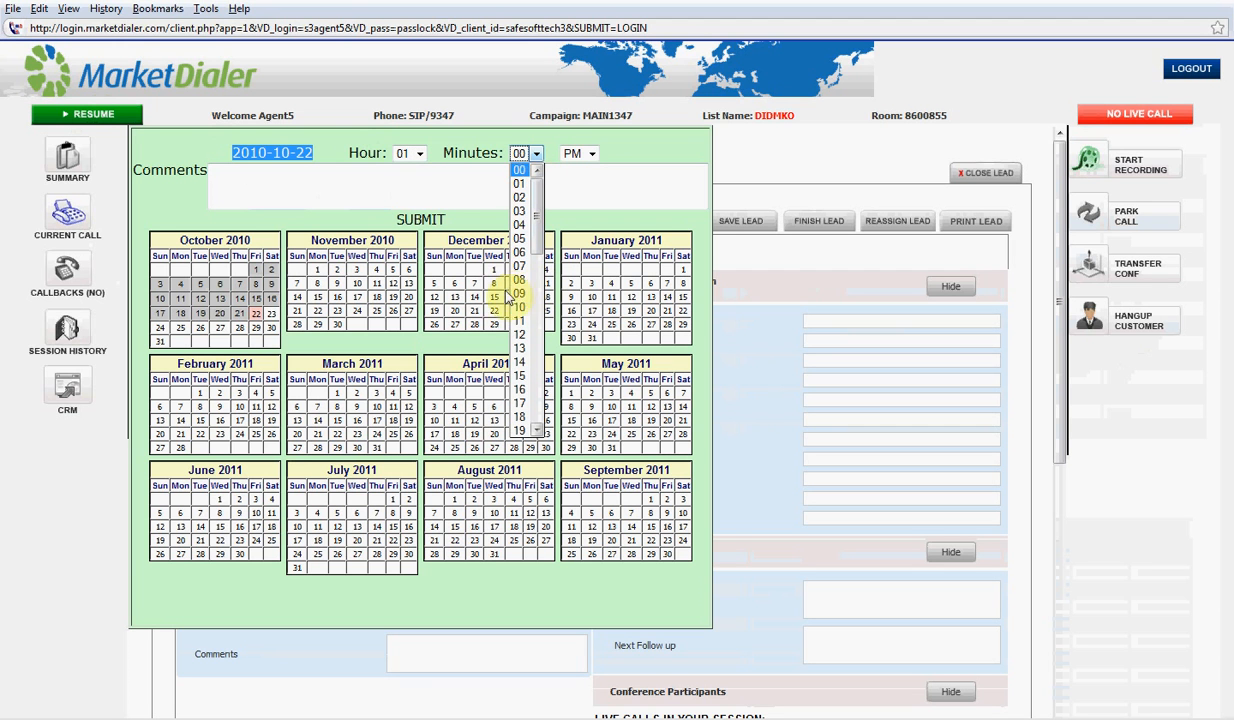
pyautogui.click(536, 430)
pyautogui.click(536, 430)
pyautogui.click(536, 430)
pyautogui.click(536, 430)
pyautogui.click(536, 430)
pyautogui.click(536, 430)
pyautogui.click(536, 430)
pyautogui.click(536, 430)
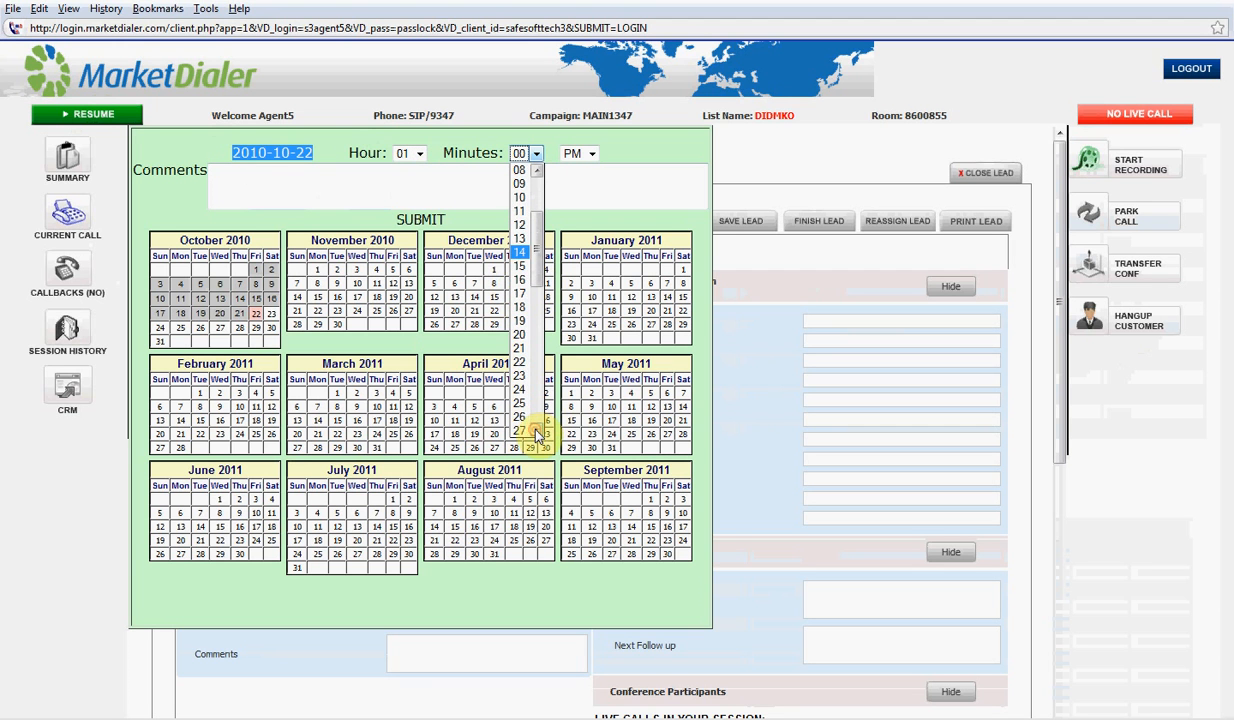
pyautogui.click(536, 430)
pyautogui.click(536, 430)
pyautogui.click(536, 430)
pyautogui.click(536, 430)
pyautogui.click(519, 417)
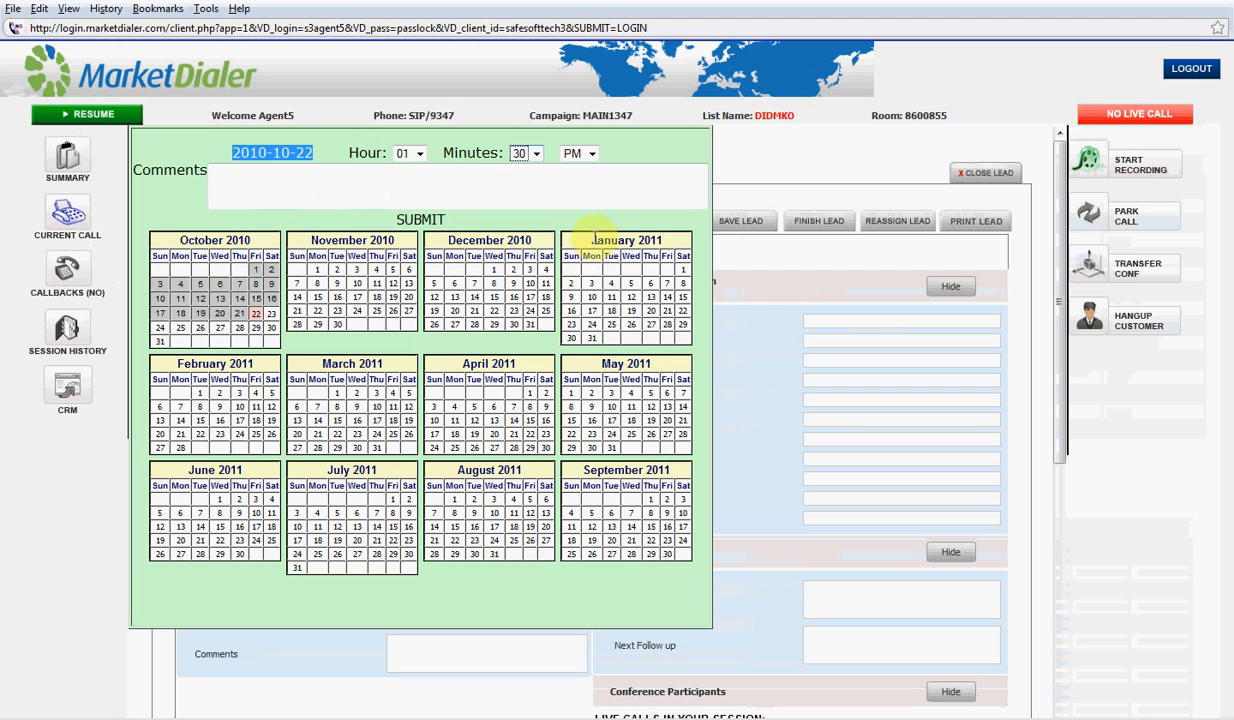
pyautogui.click(592, 155)
pyautogui.click(594, 158)
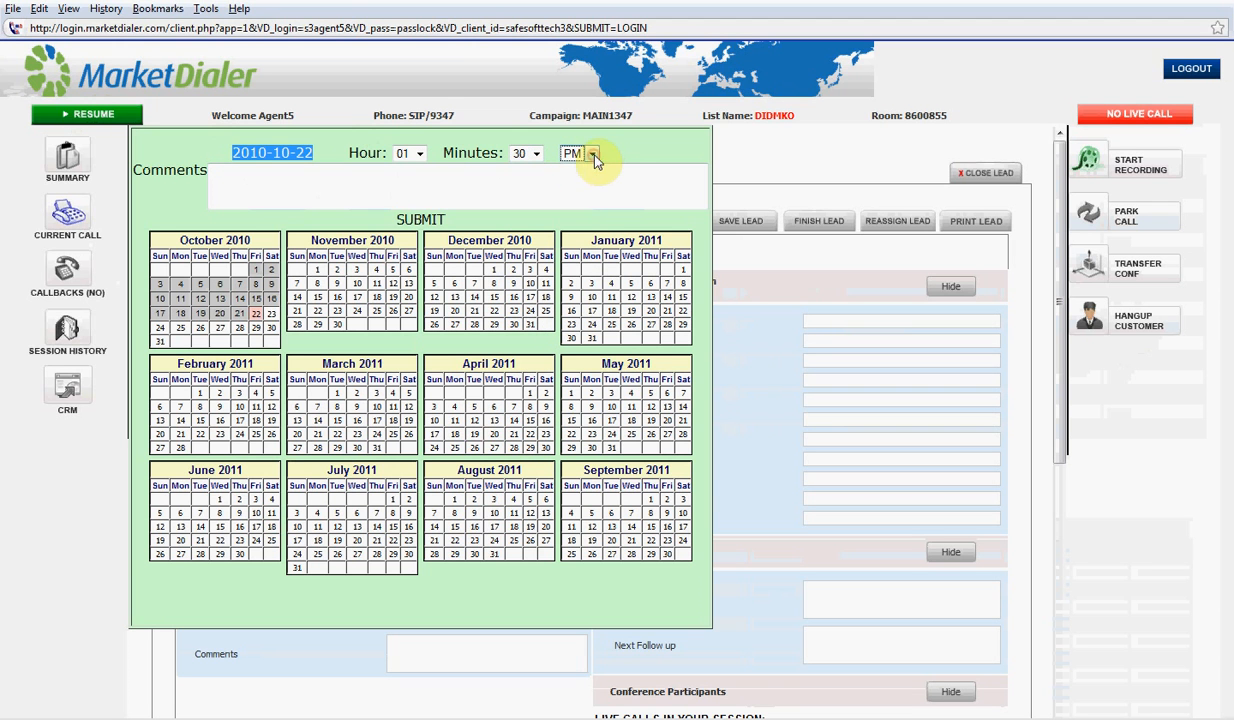
pyautogui.click(592, 156)
pyautogui.click(576, 186)
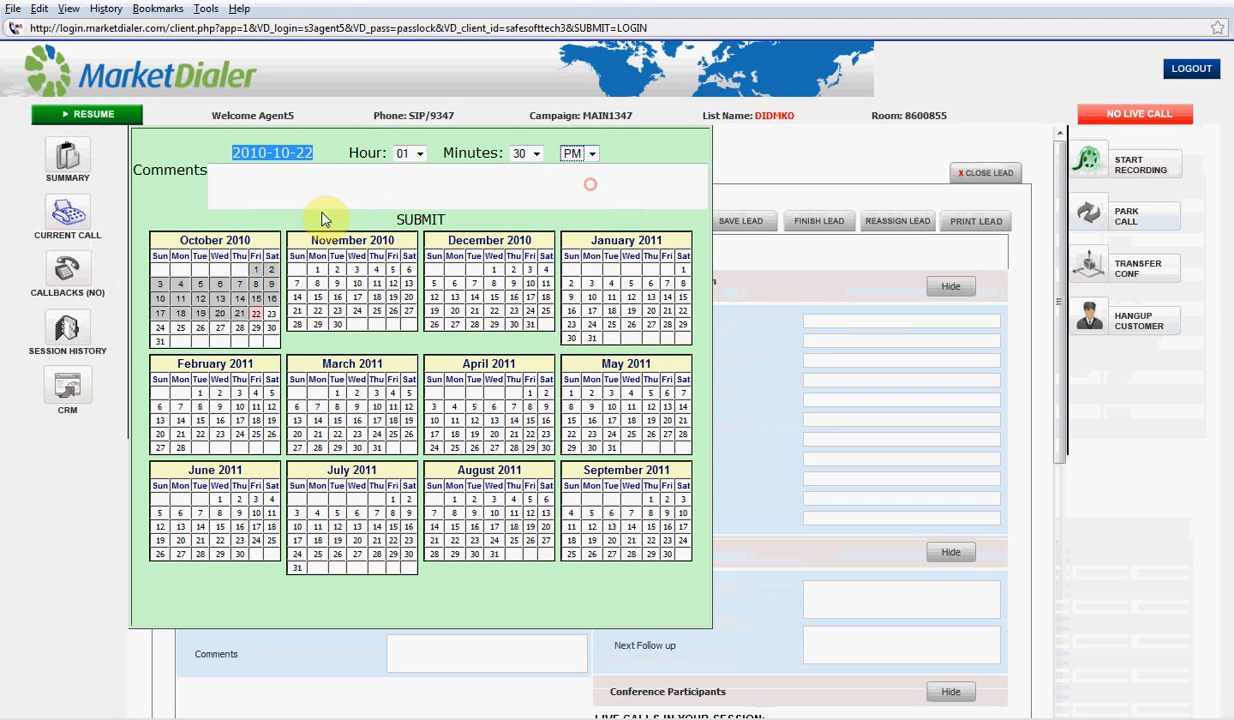
# Add the comment 'Call back as reqrd' and submit the scheduled callback
pyautogui.click(317, 181)
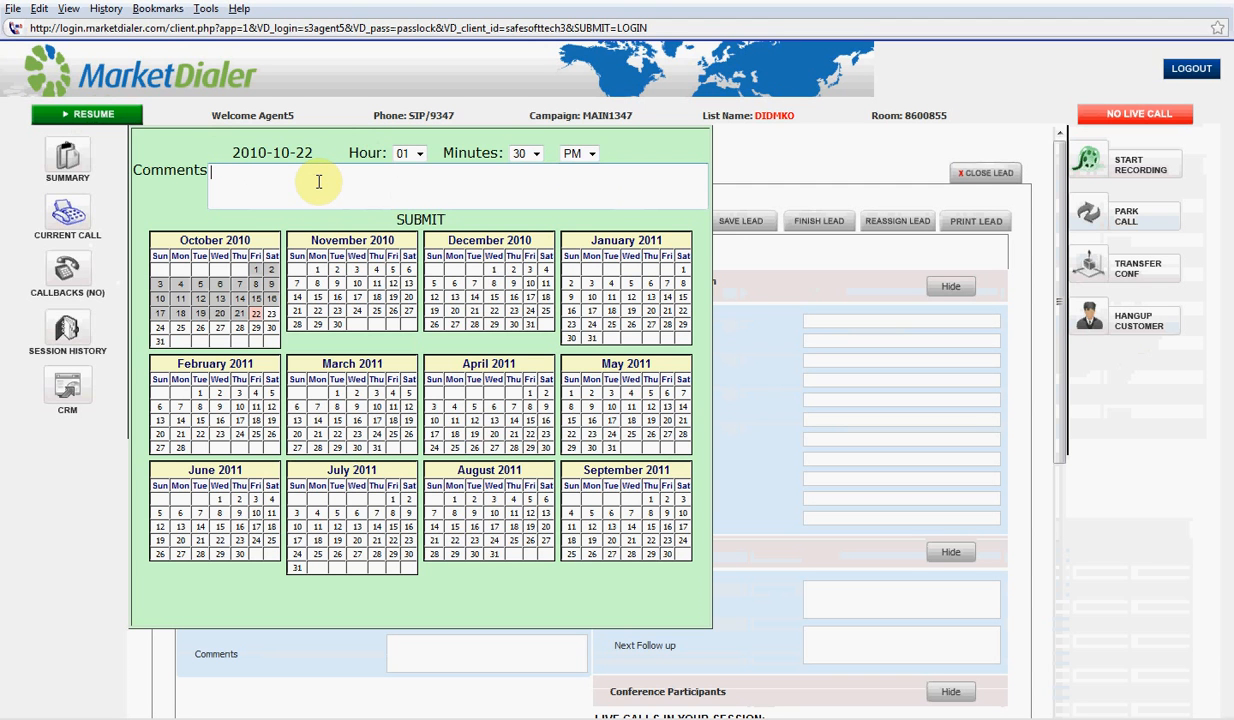
pyautogui.write('Call back ')
pyautogui.write('as reqrd')
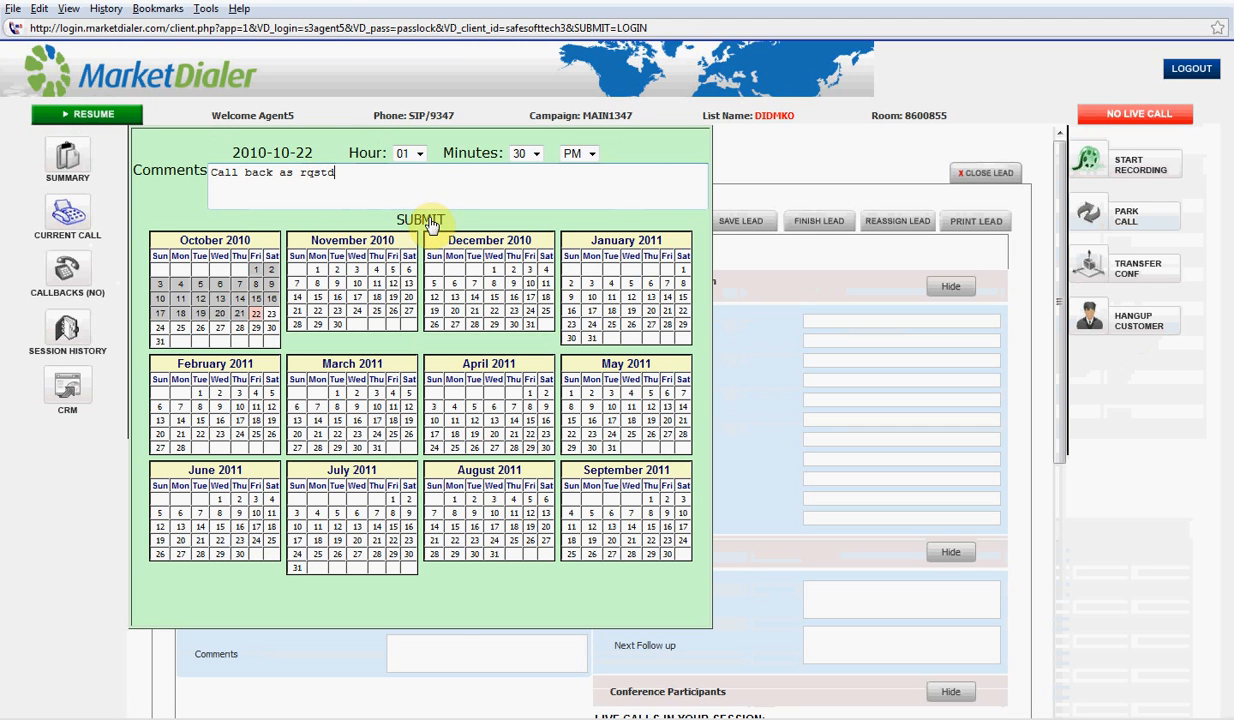
pyautogui.click(430, 222)
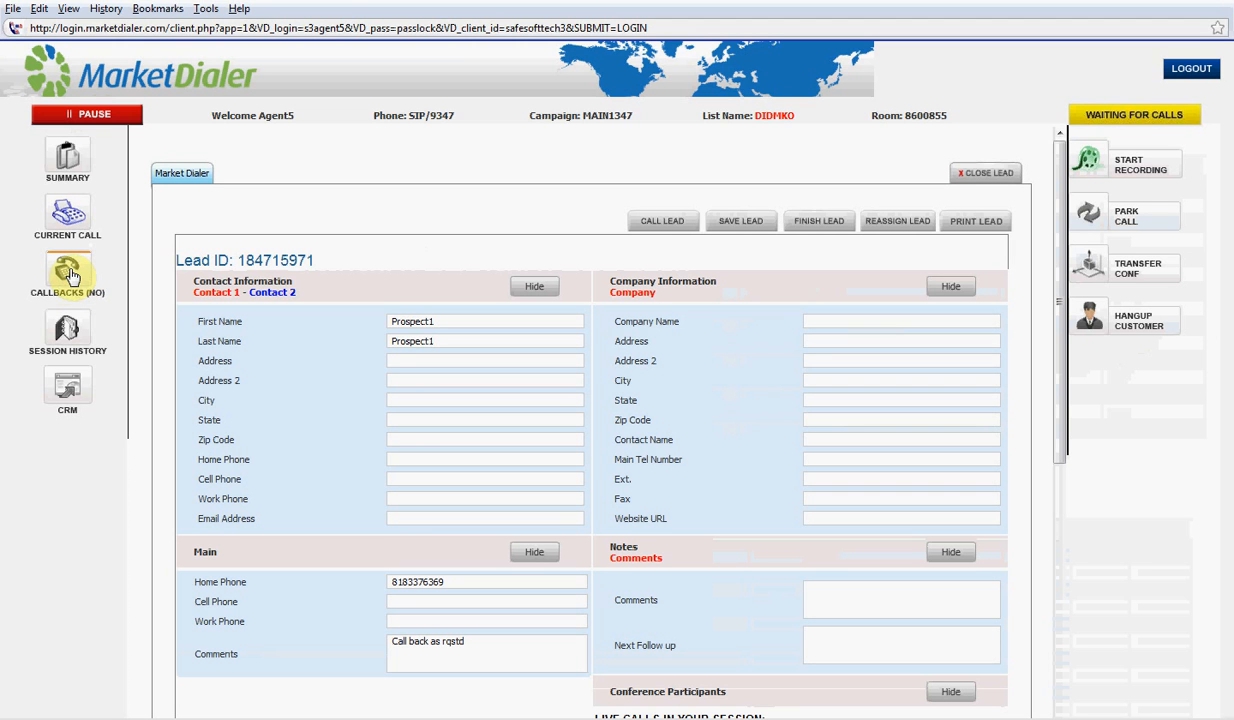
# Pause the dialer so the status reads DIALER ON PAUSE
pyautogui.click(96, 114)
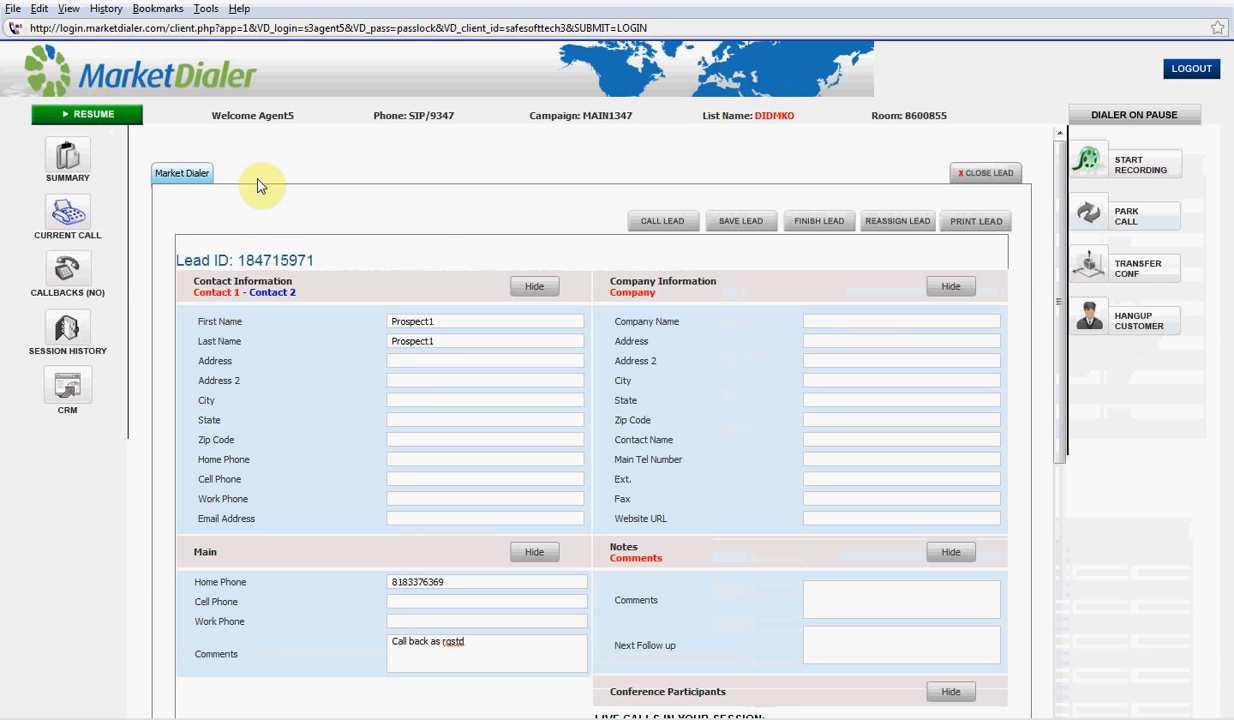
pyautogui.click(78, 272)
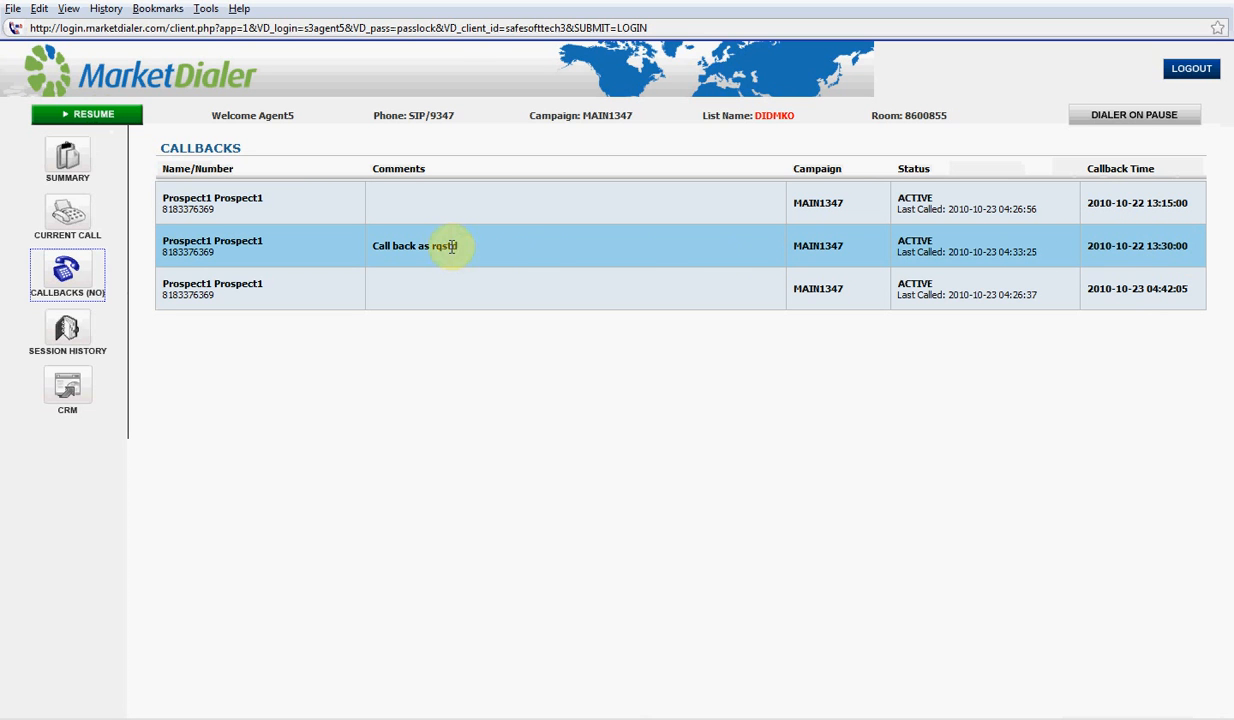
pyautogui.moveTo(482, 251); pyautogui.dragTo(375, 251)
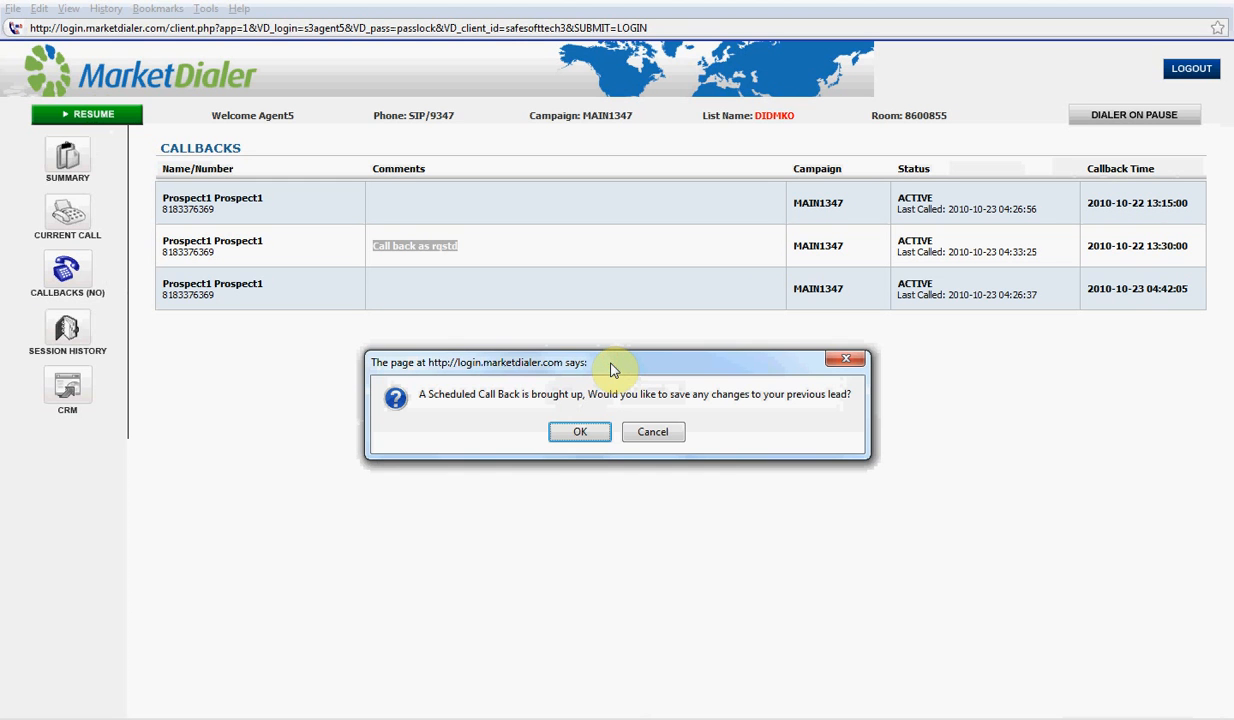
pyautogui.click(588, 436)
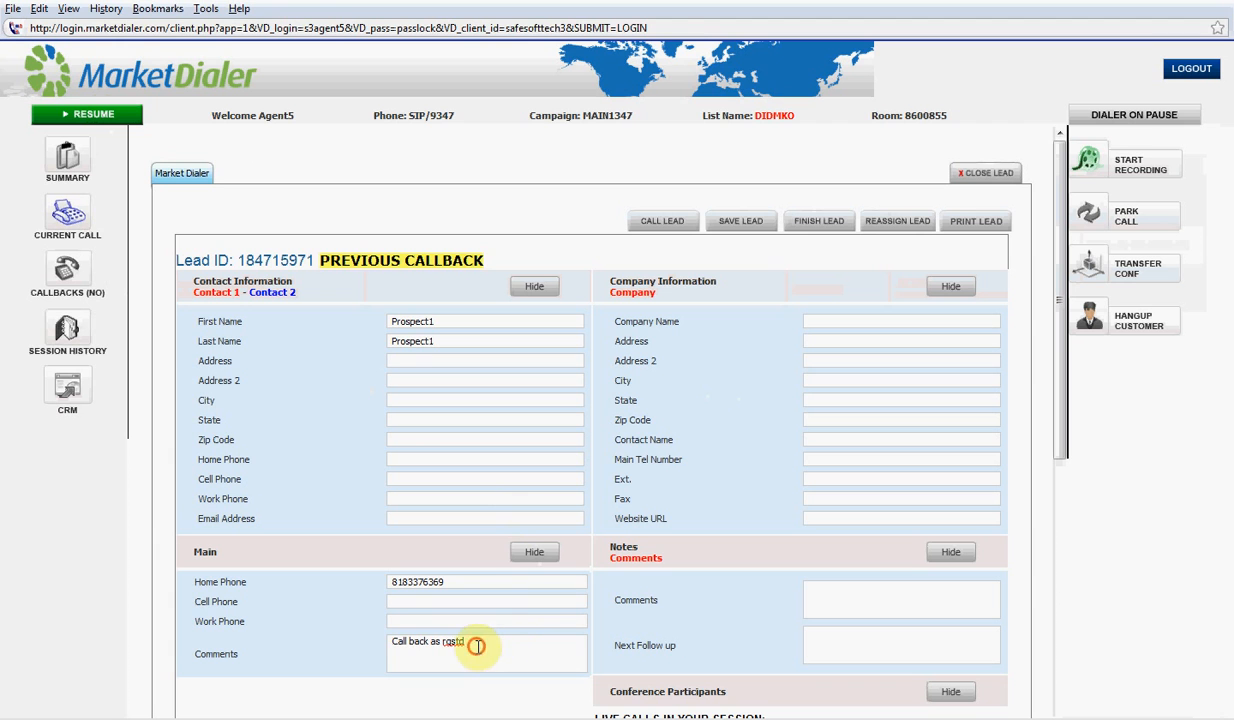
pyautogui.moveTo(471, 643); pyautogui.dragTo(366, 638)
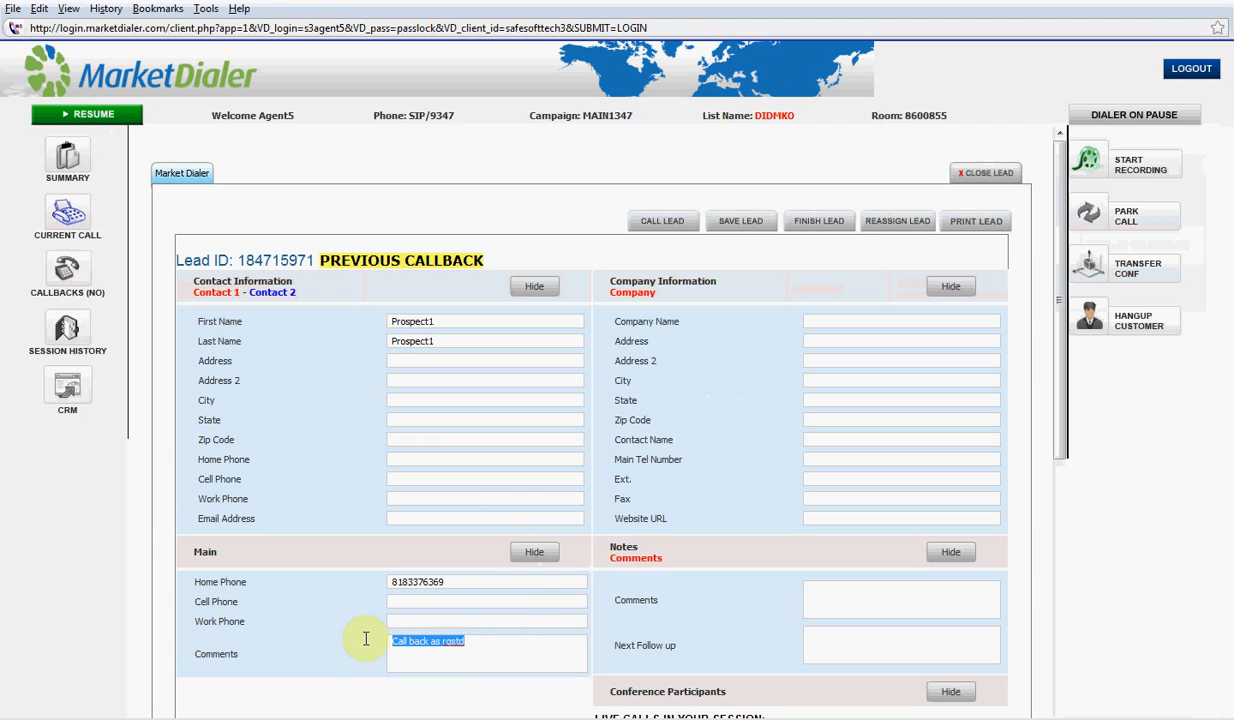
pyautogui.click(479, 646)
pyautogui.moveTo(435, 648); pyautogui.dragTo(383, 642)
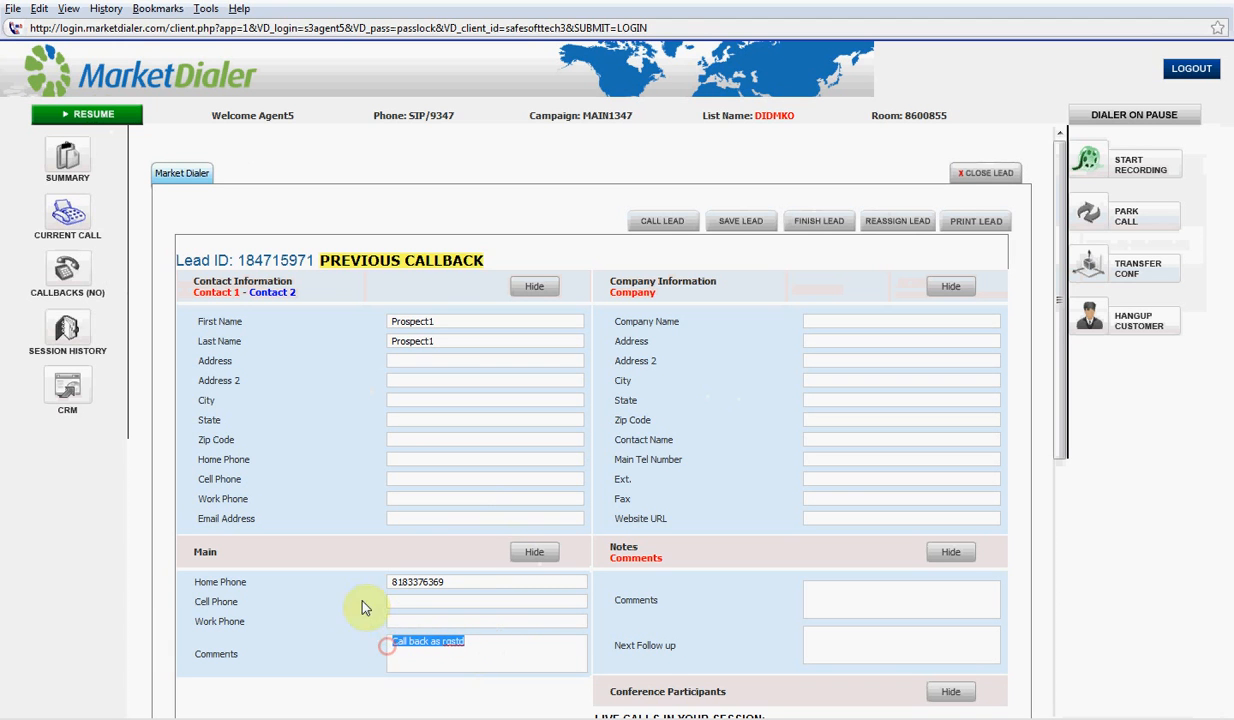
pyautogui.moveTo(233, 555); pyautogui.dragTo(187, 571)
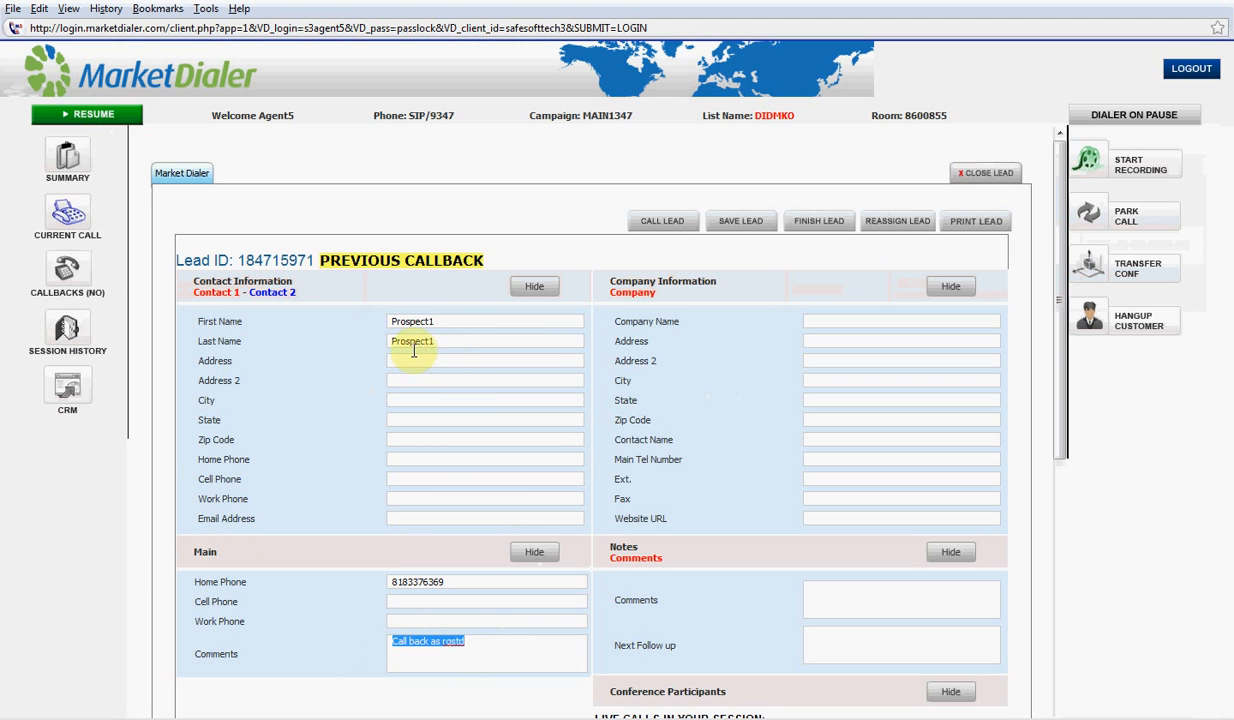
pyautogui.moveTo(498, 260); pyautogui.dragTo(311, 258)
pyautogui.click(482, 187)
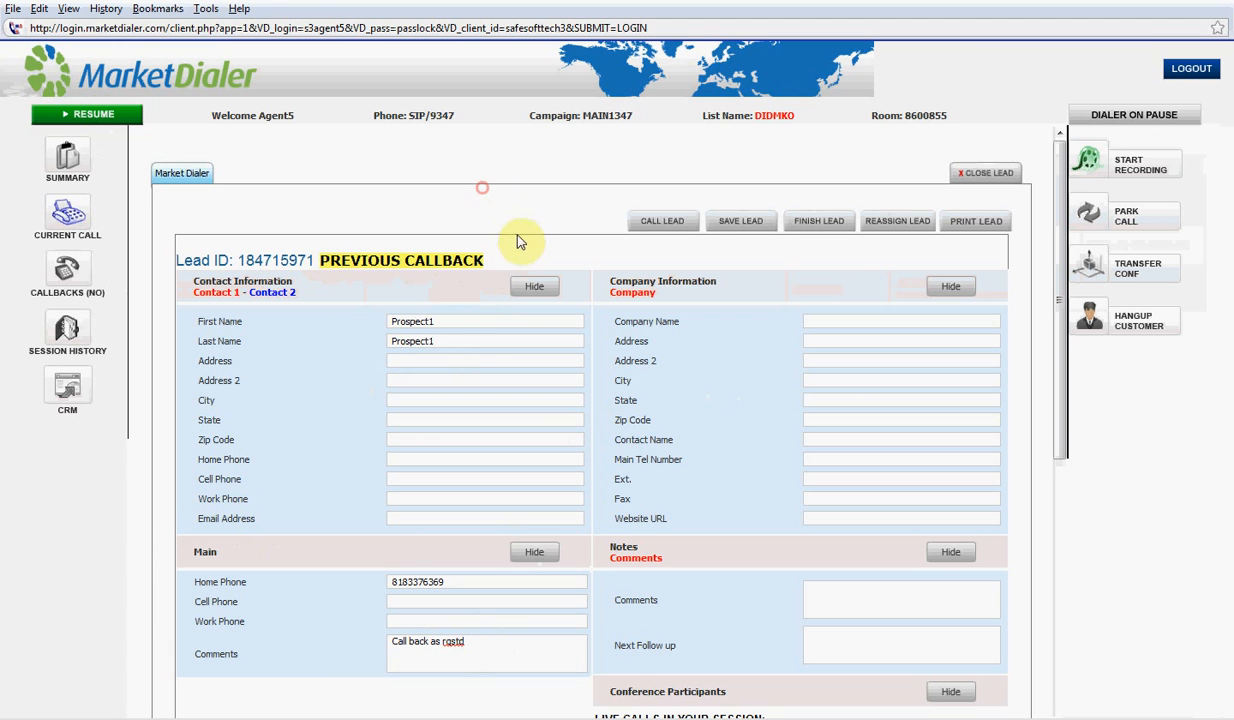
pyautogui.click(655, 222)
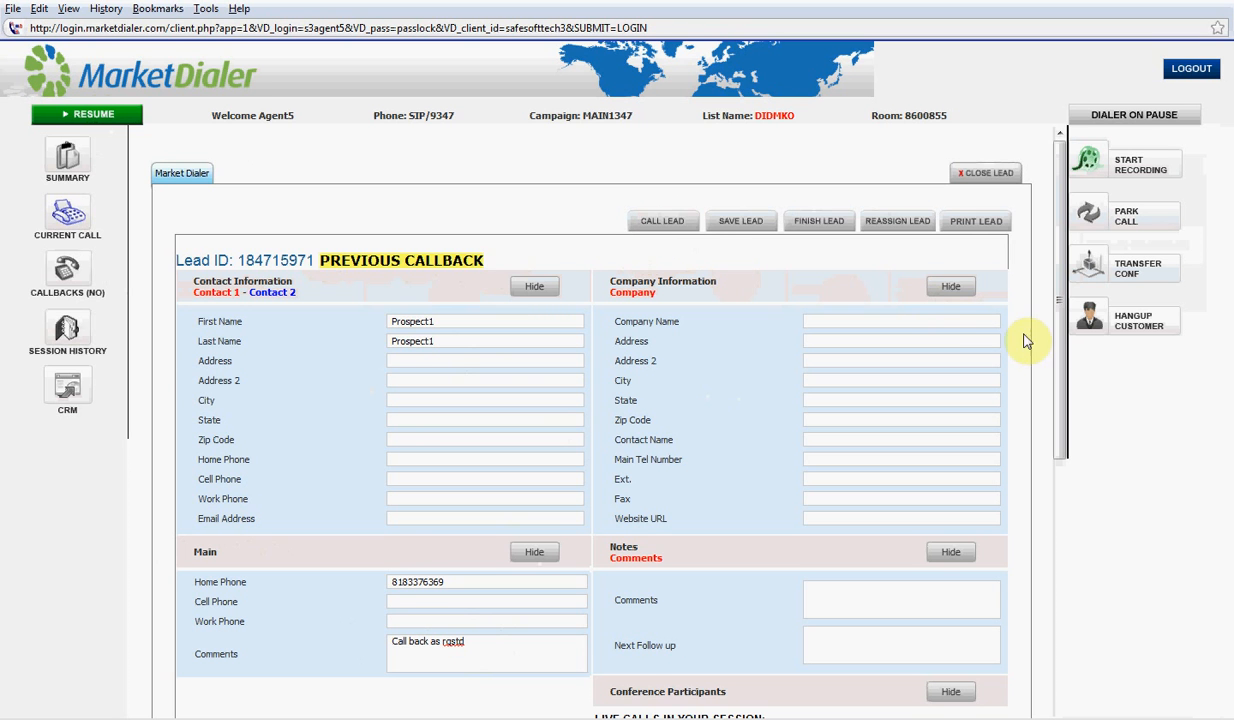
pyautogui.moveTo(1062, 352); pyautogui.dragTo(1068, 418)
pyautogui.scroll(-1, 1068, 418)
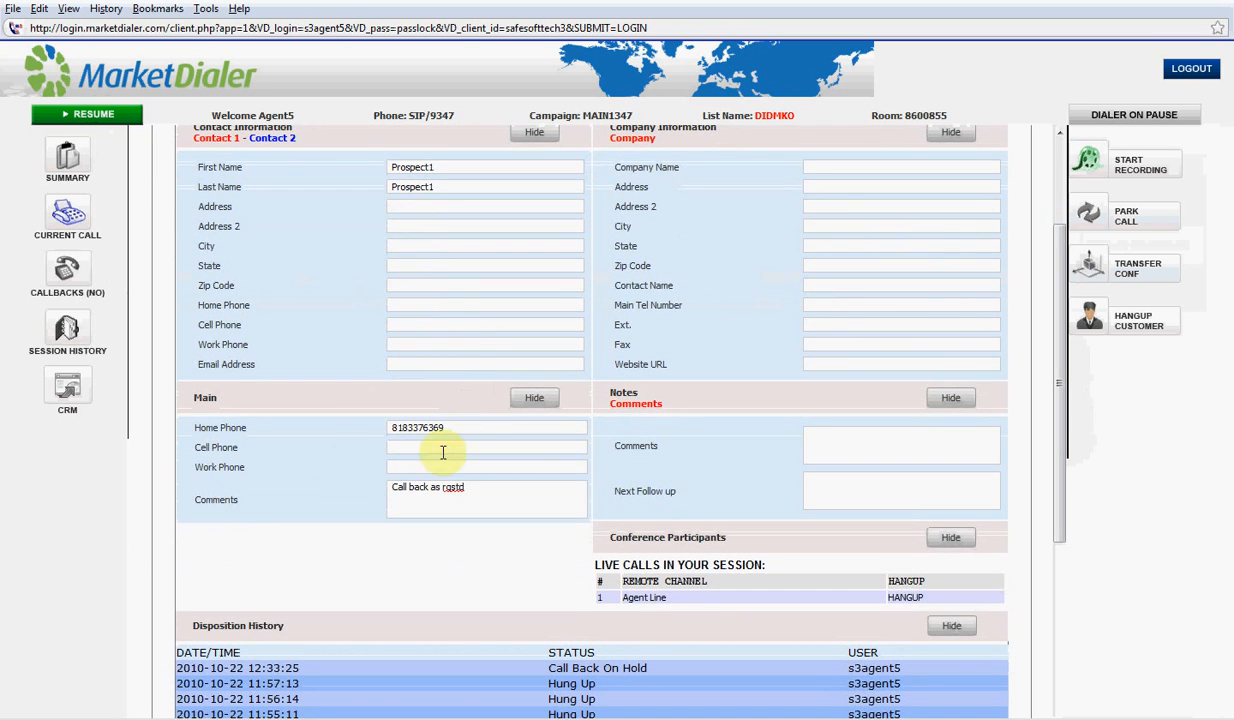
pyautogui.click(220, 401)
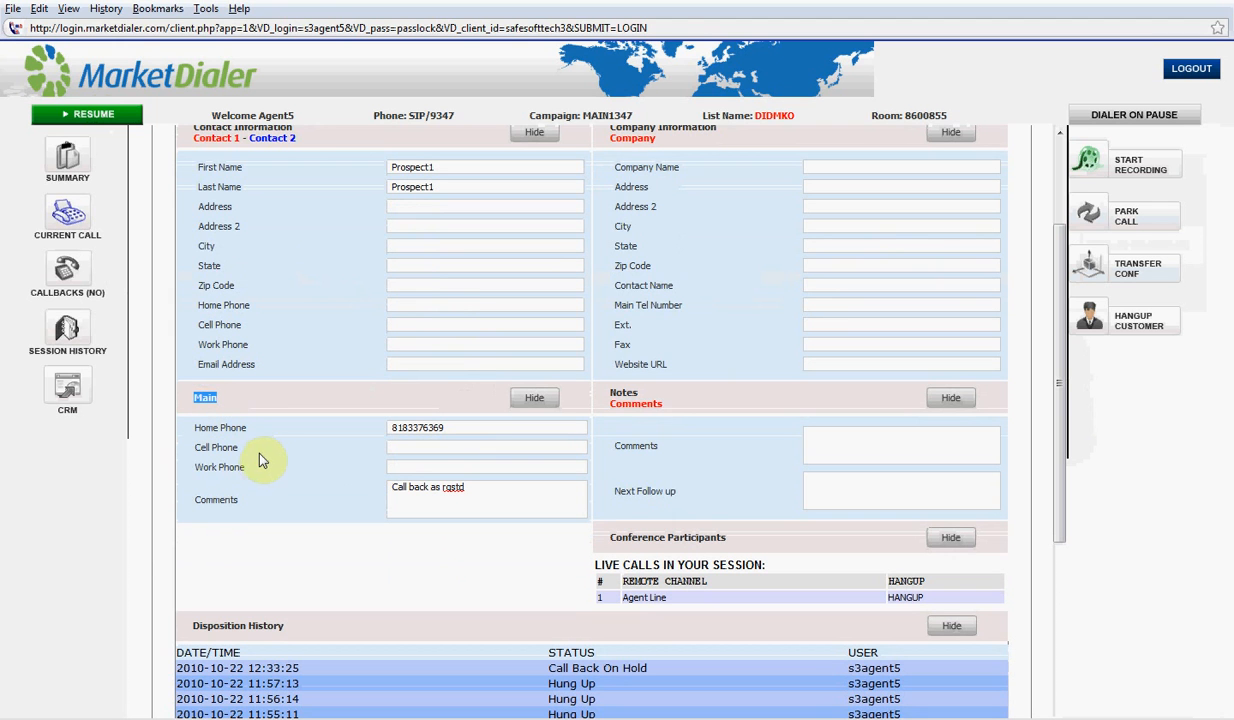
pyautogui.moveTo(249, 430); pyautogui.dragTo(190, 447)
pyautogui.moveTo(262, 466); pyautogui.dragTo(193, 467)
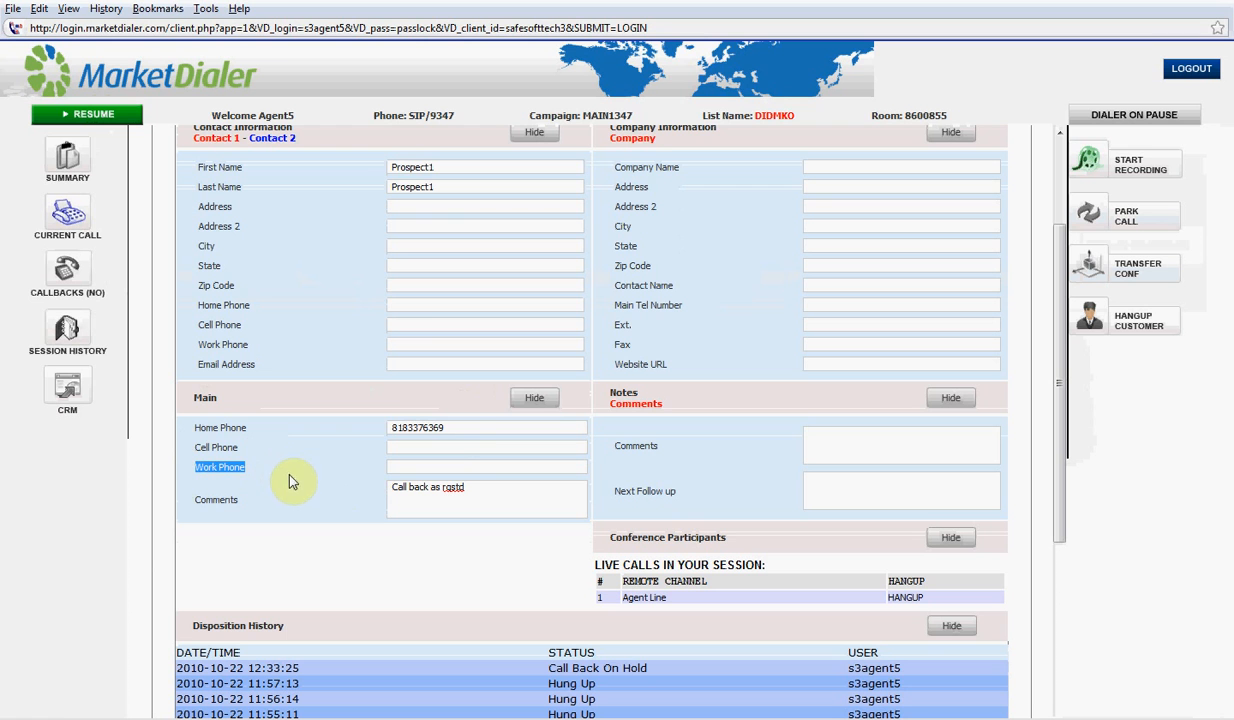
pyautogui.scroll(3, 470, 463)
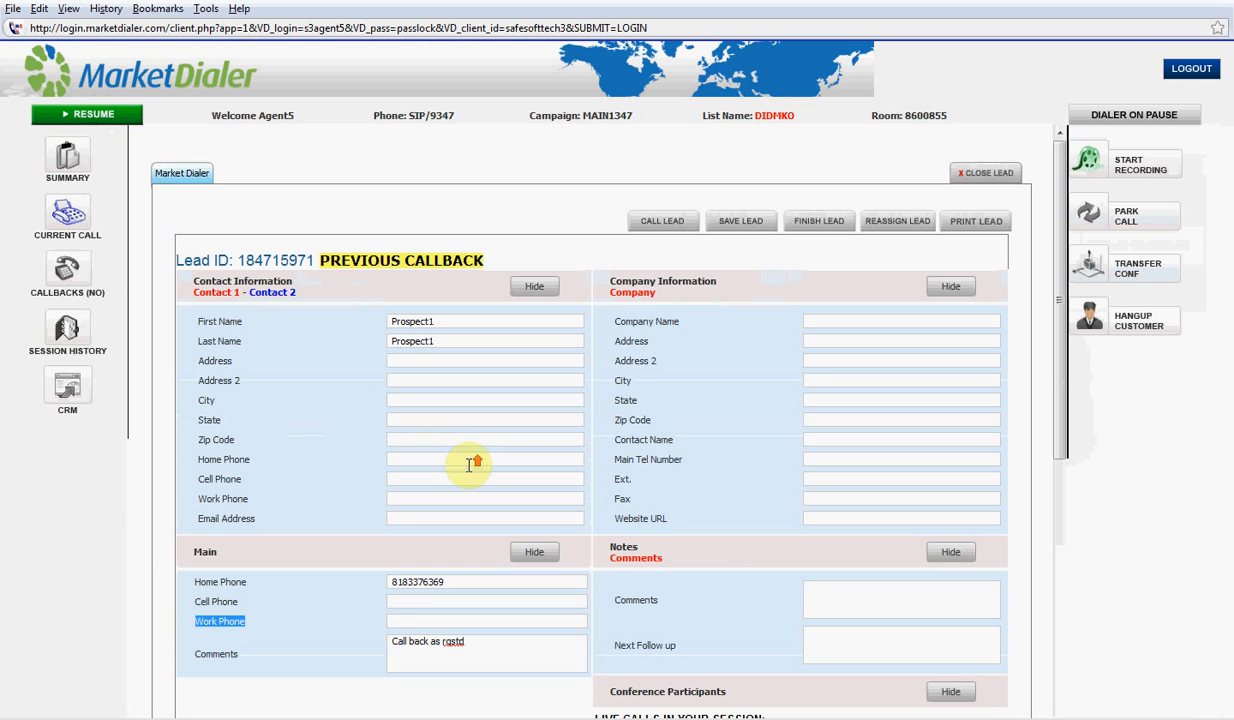
# Add the prospect's cell phone number to the lead and save it
pyautogui.click(405, 601)
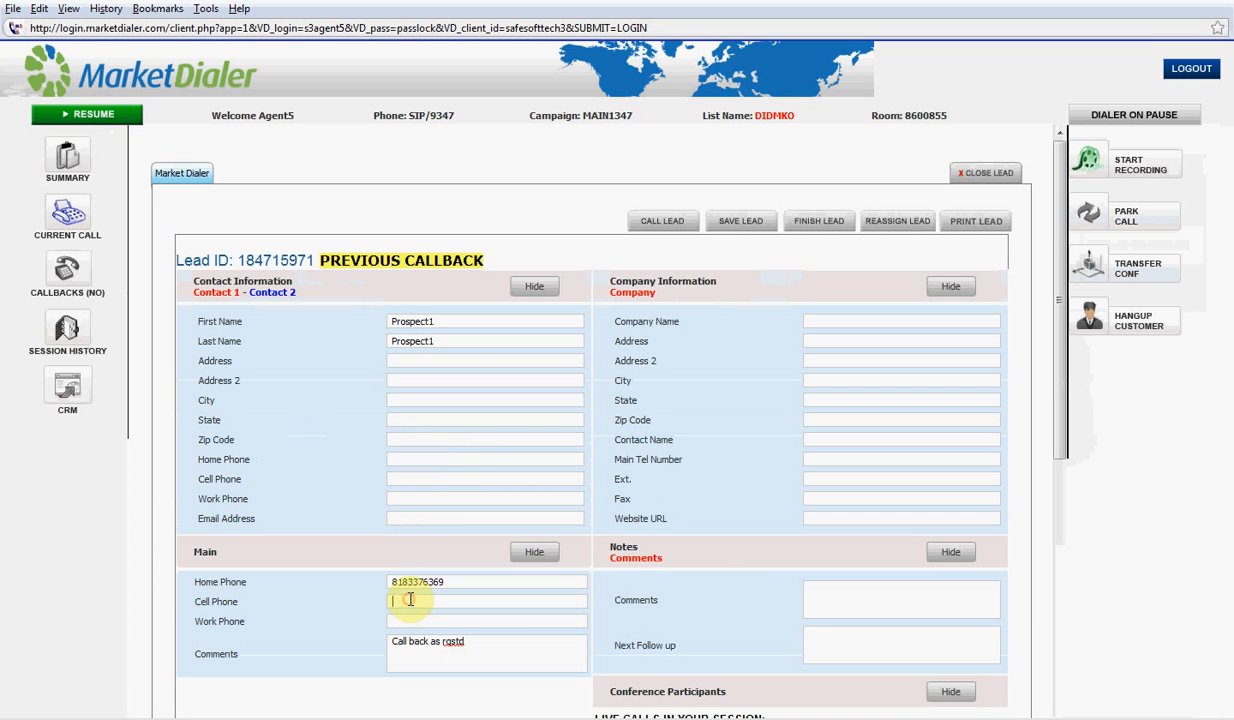
pyautogui.click(751, 224)
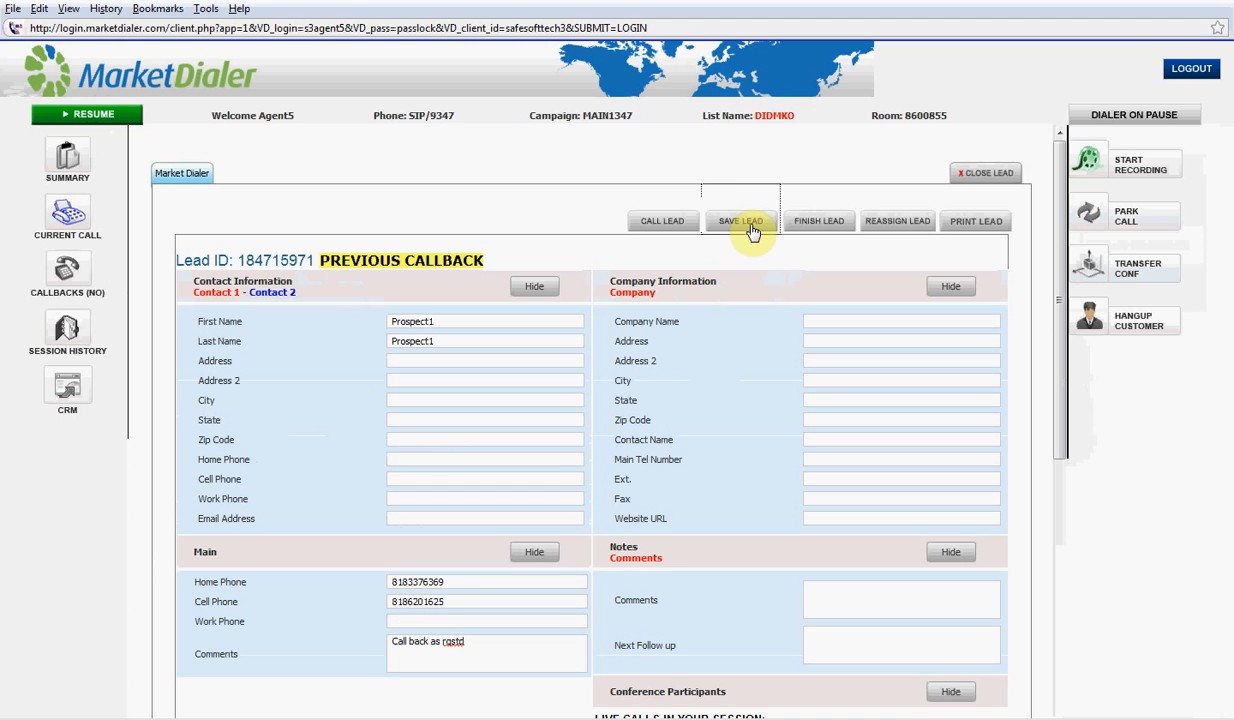
pyautogui.click(684, 222)
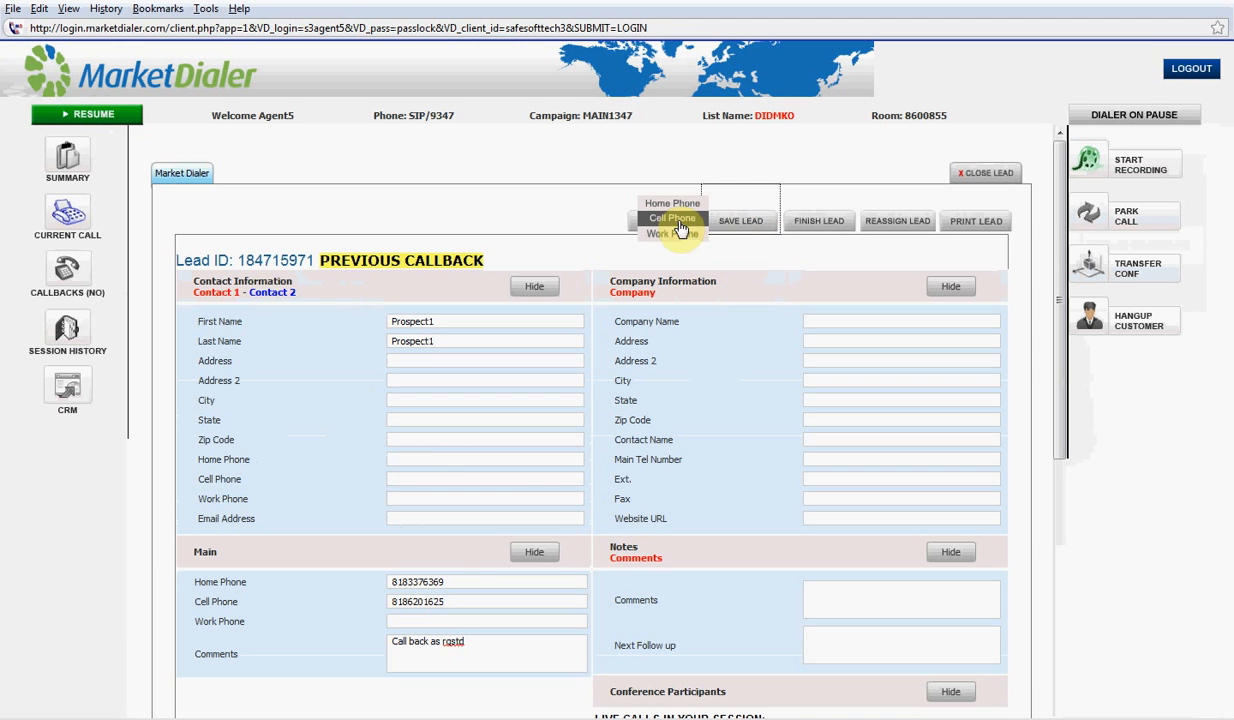
# Call the lead on the Cell Phone number, then hang up when the call ends
pyautogui.click(680, 226)
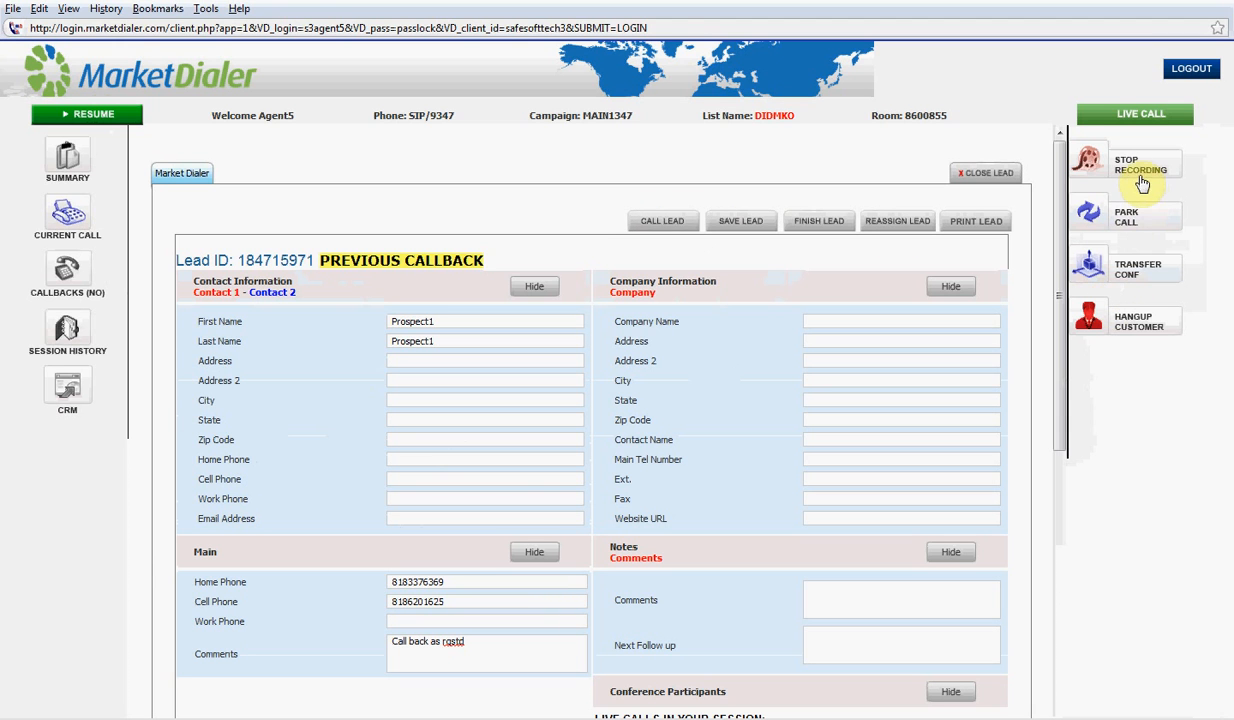
pyautogui.click(1143, 327)
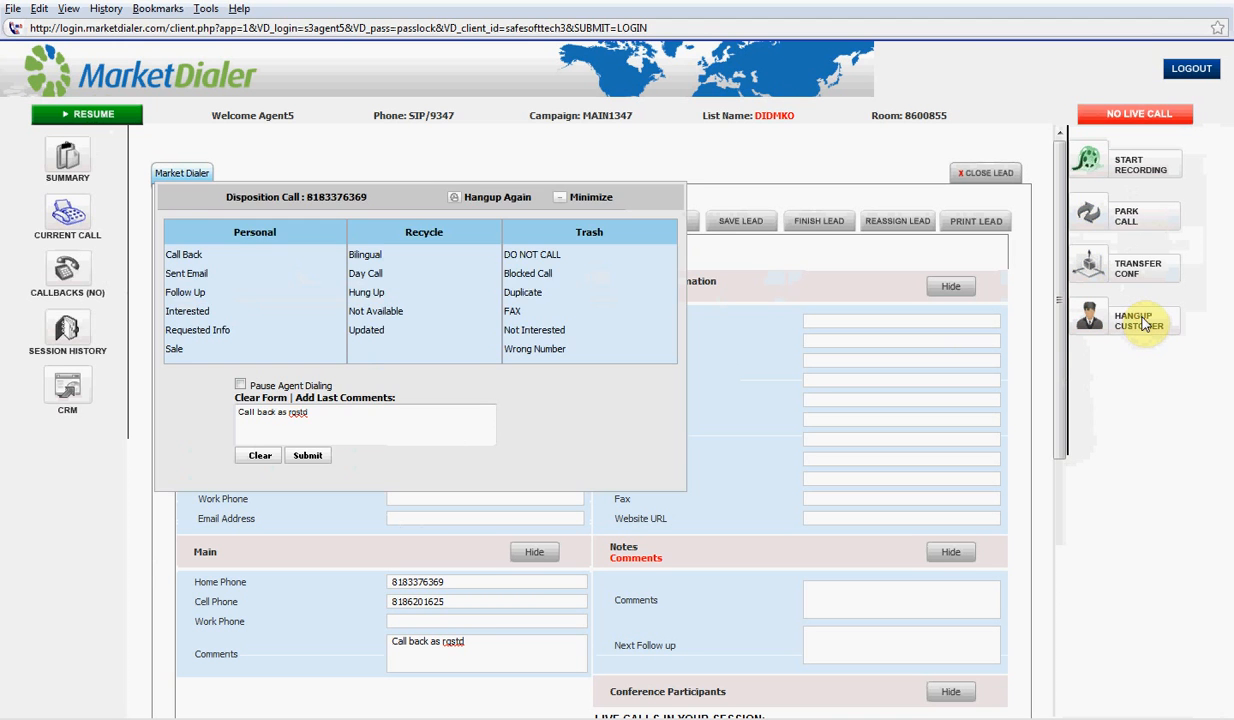
# Disposition the call as Sent Email with Pause Agent Dialing ticked
pyautogui.click(460, 321)
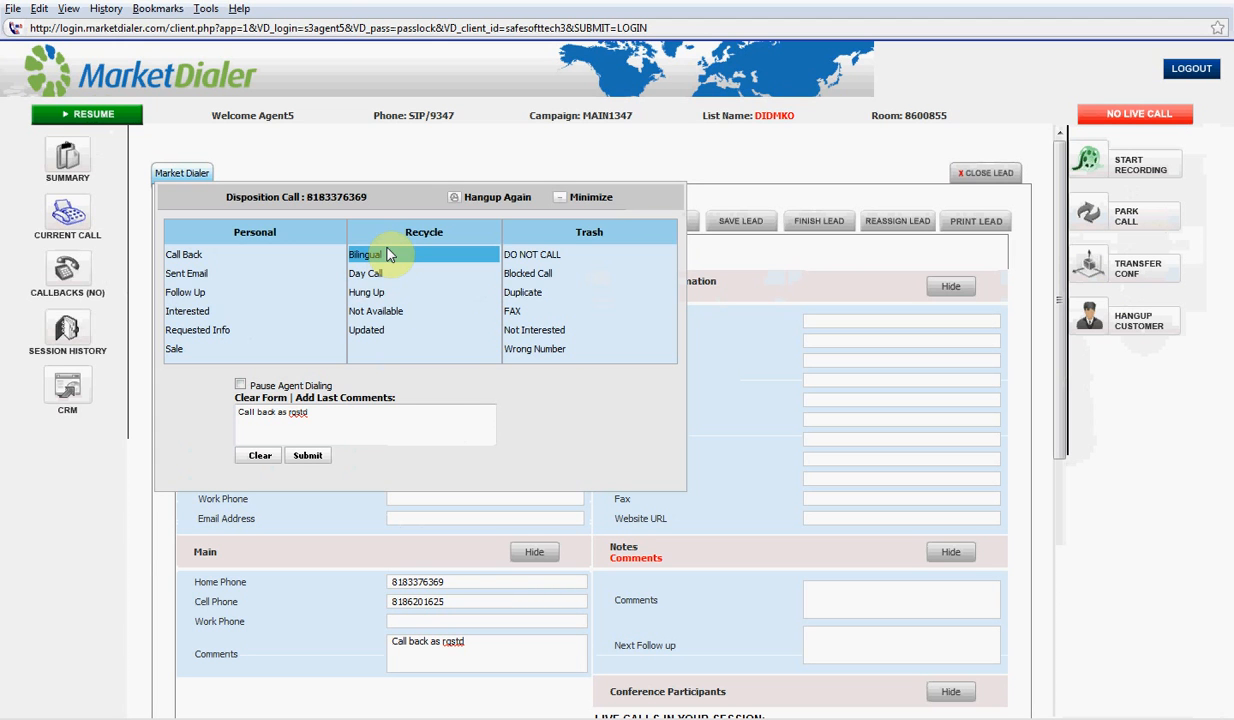
pyautogui.click(219, 329)
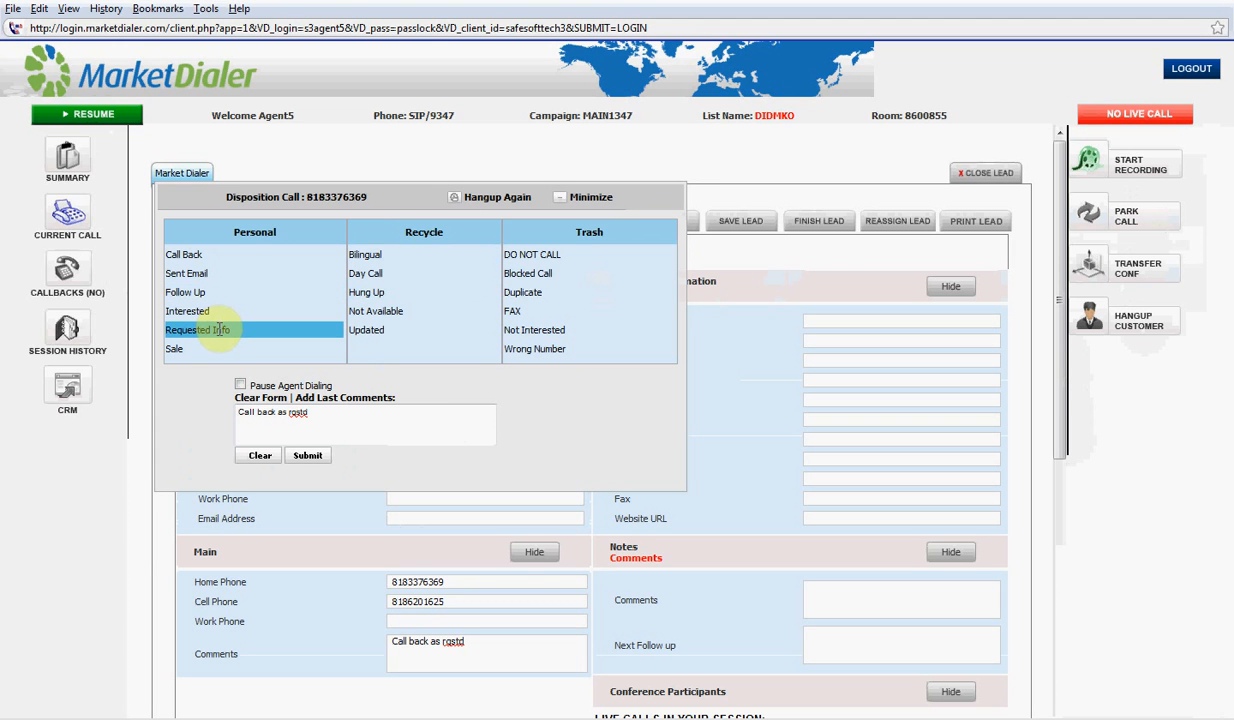
pyautogui.click(212, 273)
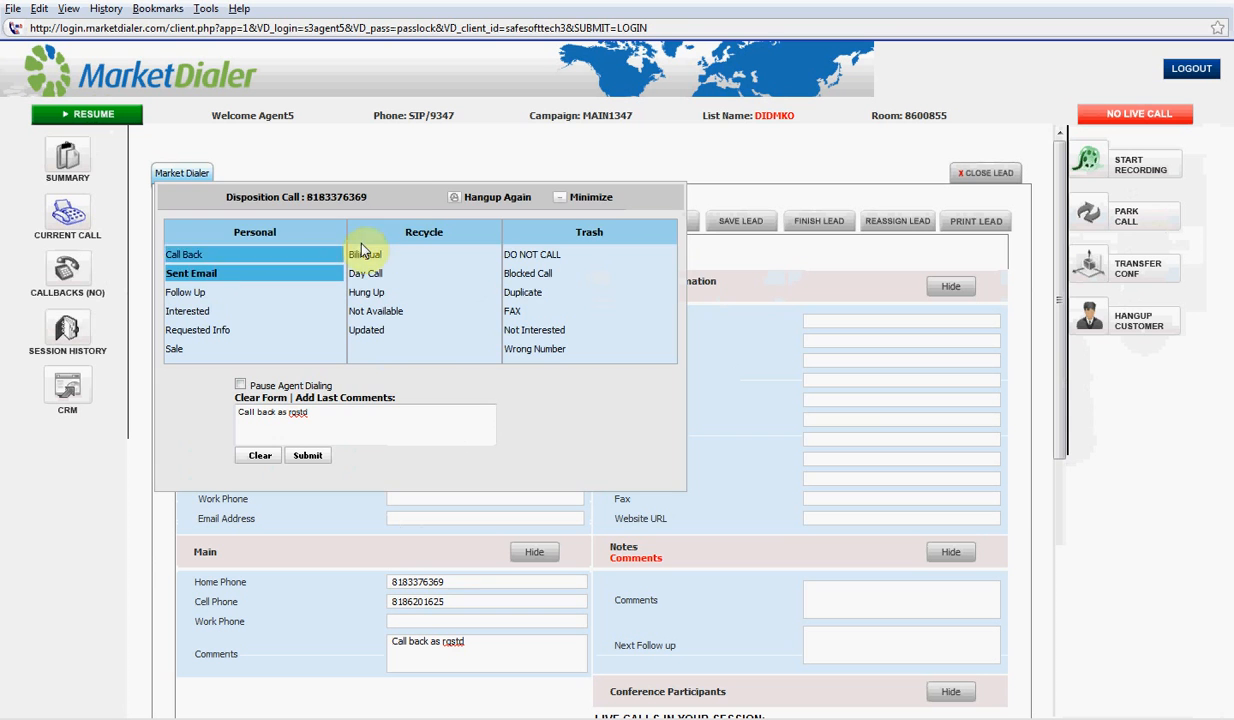
pyautogui.moveTo(413, 198); pyautogui.dragTo(597, 268)
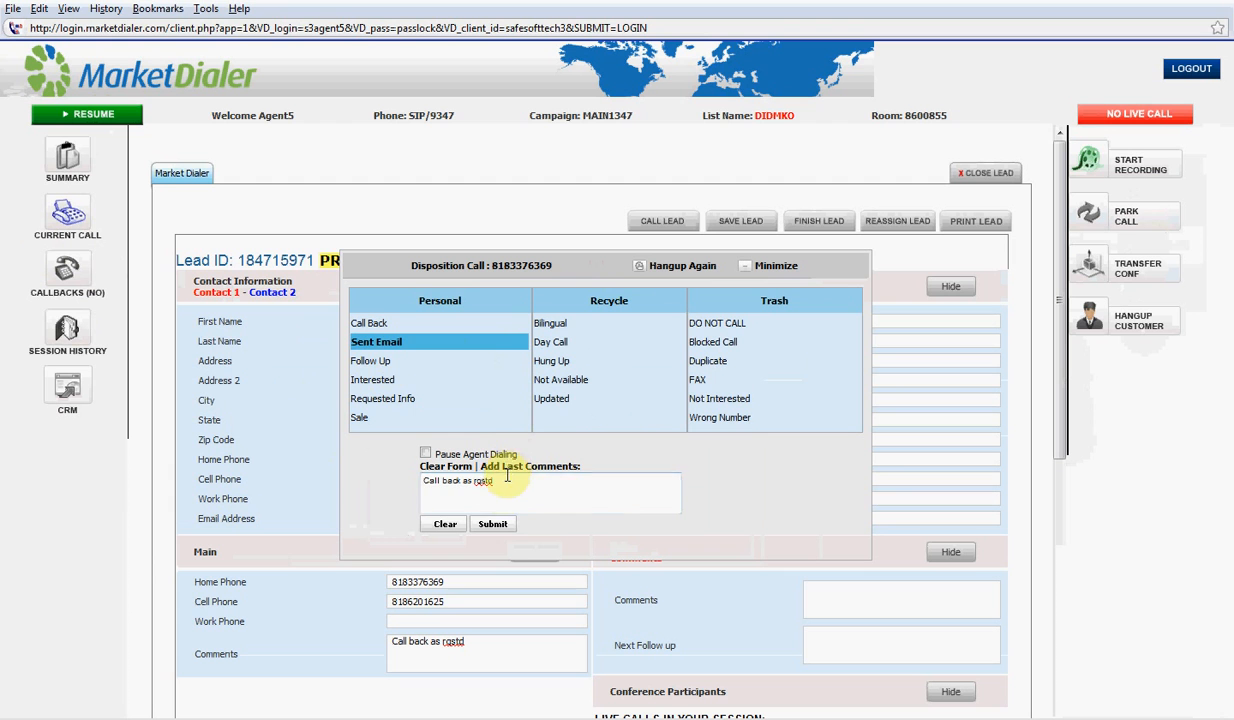
pyautogui.click(425, 454)
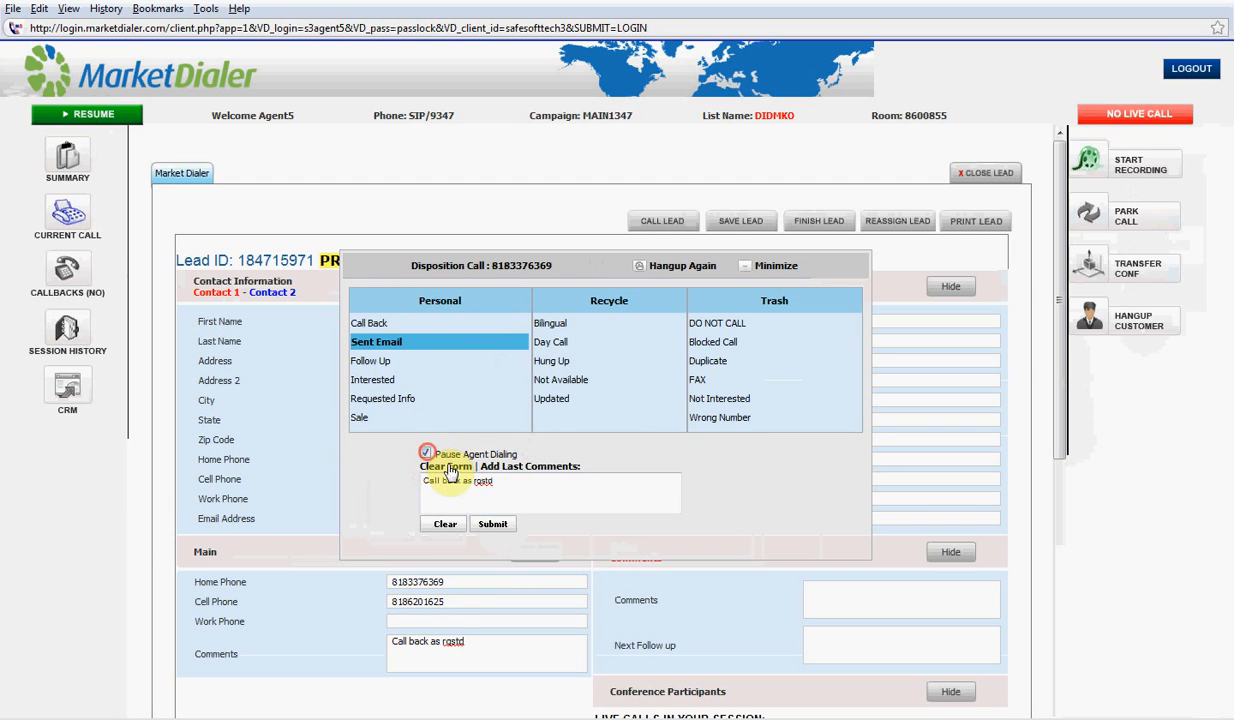
pyautogui.click(492, 526)
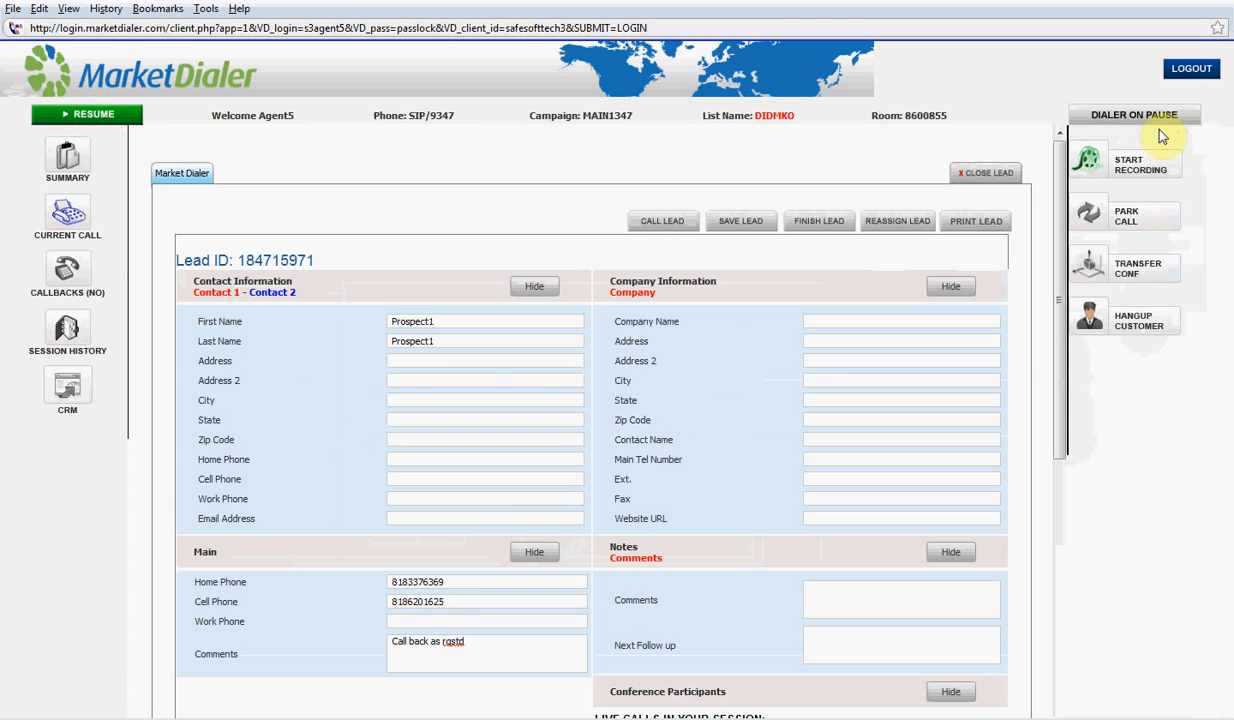
pyautogui.click(996, 176)
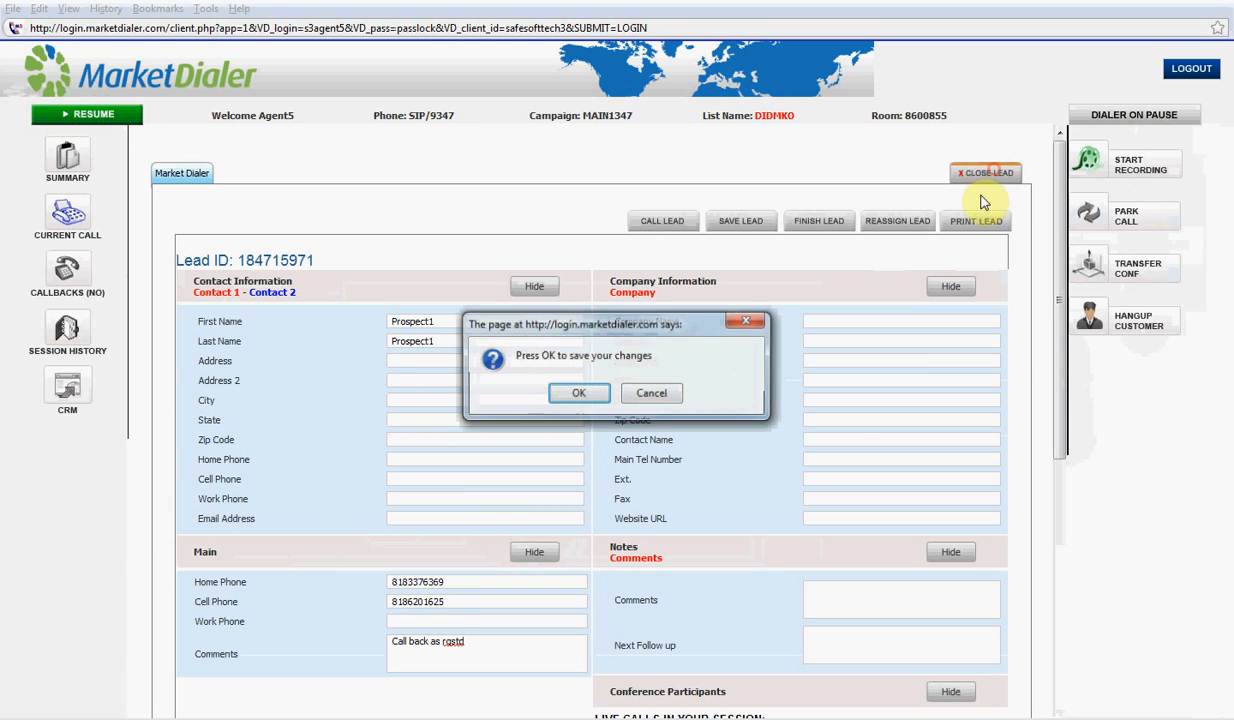
pyautogui.click(570, 394)
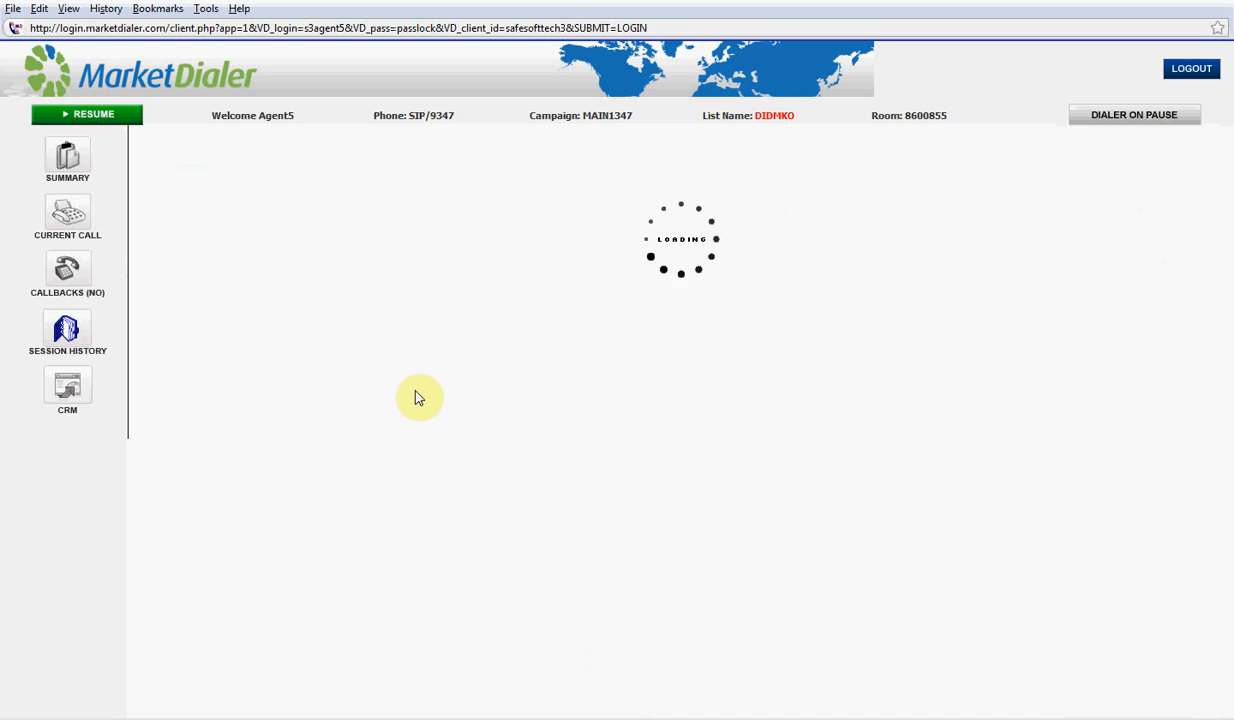
pyautogui.click(67, 270)
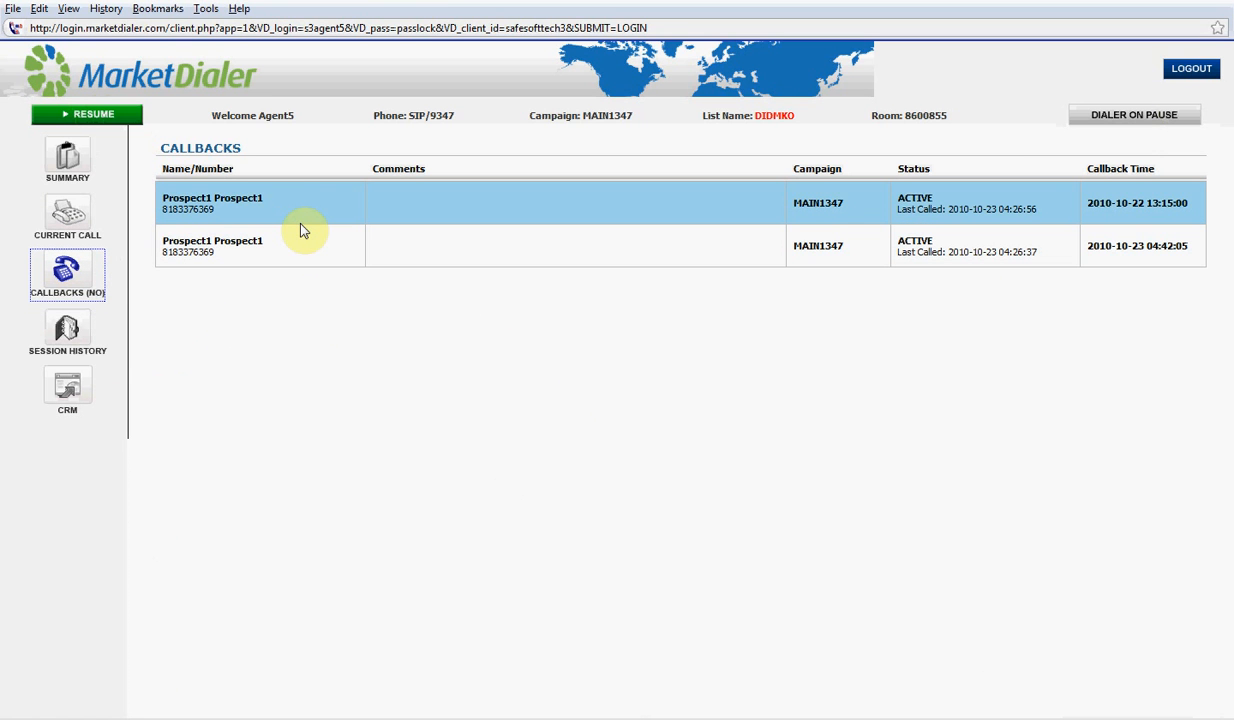
pyautogui.click(298, 249)
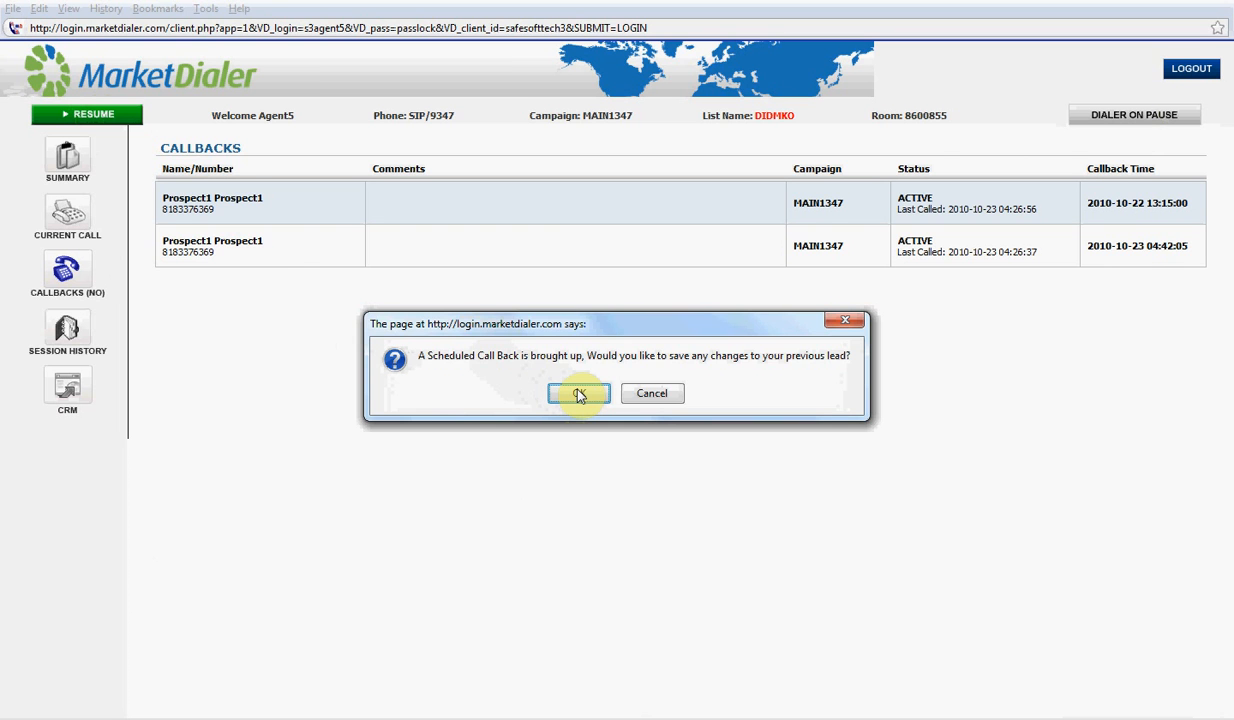
pyautogui.click(578, 394)
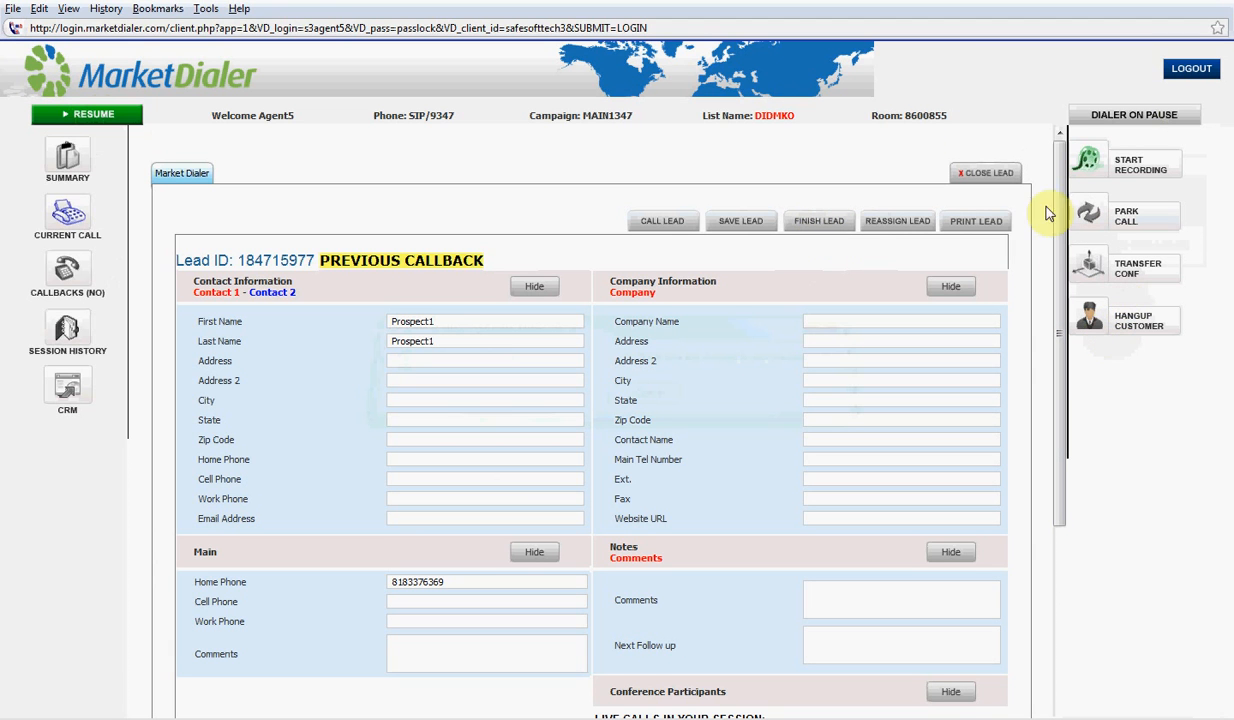
# Finish the scheduled callback lead to bring up dispositions for the home-number call
pyautogui.click(817, 227)
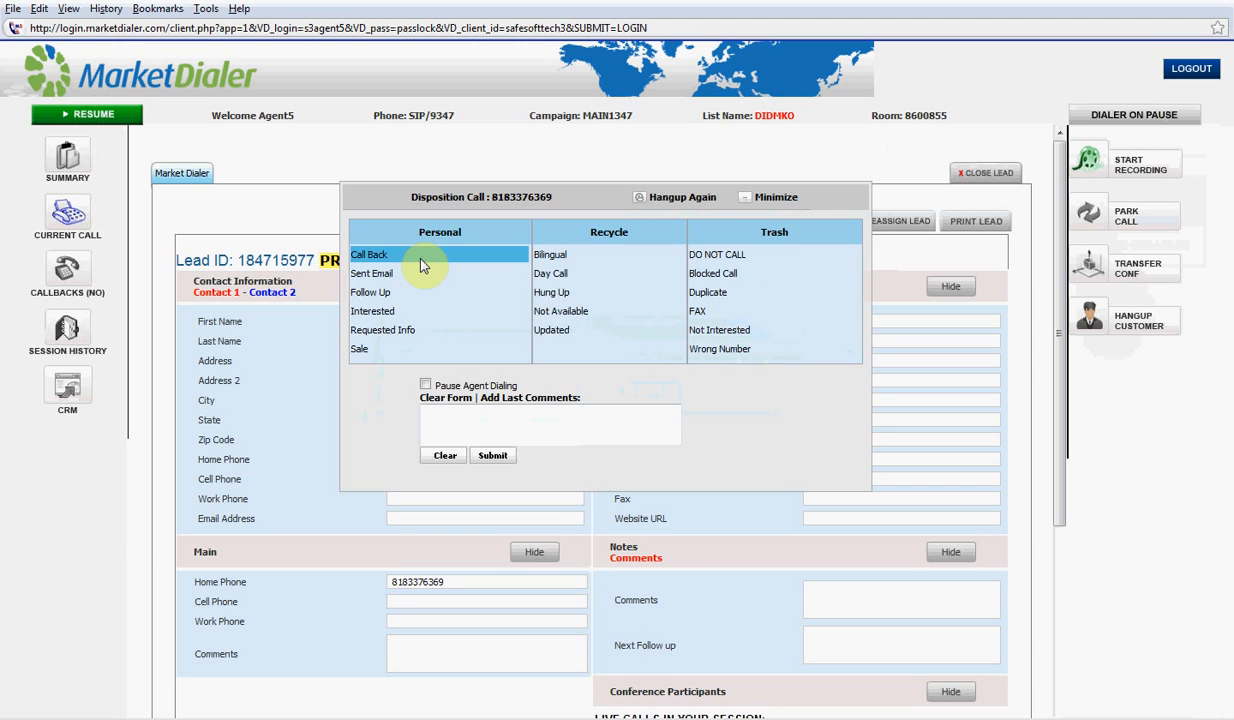
# Disposition the call as Requested Info with automatic dialing paused
pyautogui.click(419, 338)
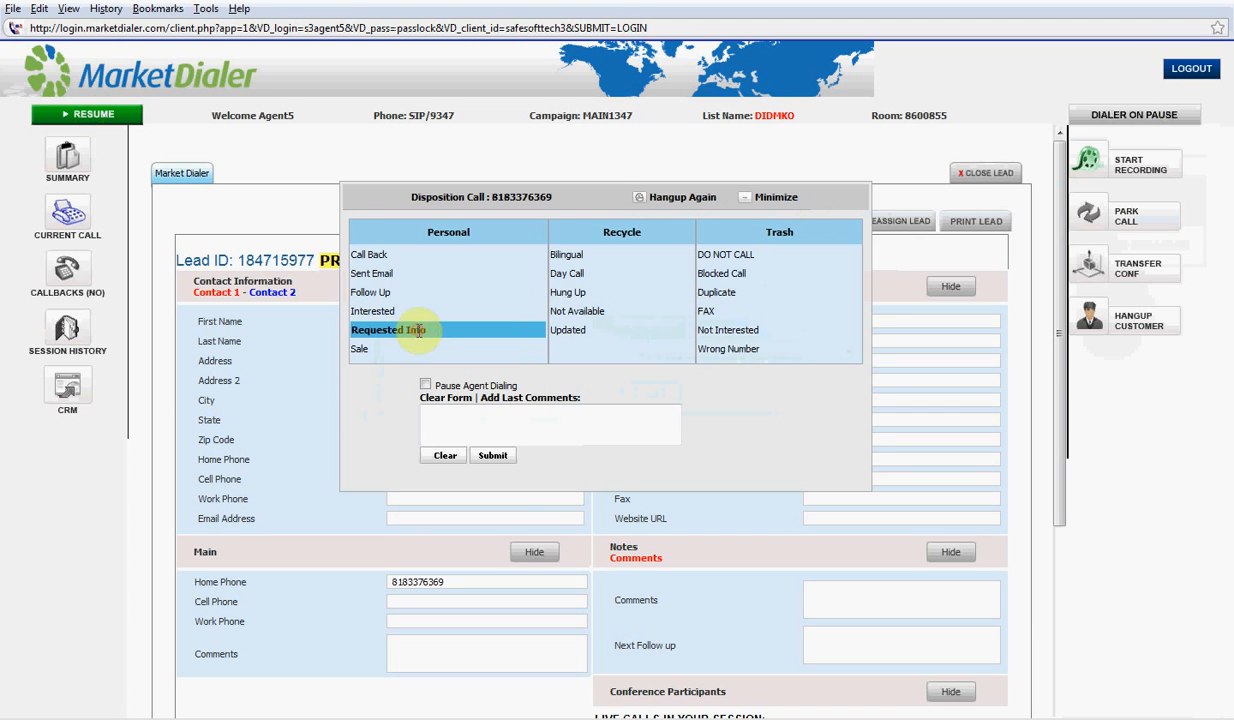
pyautogui.click(426, 386)
pyautogui.click(509, 456)
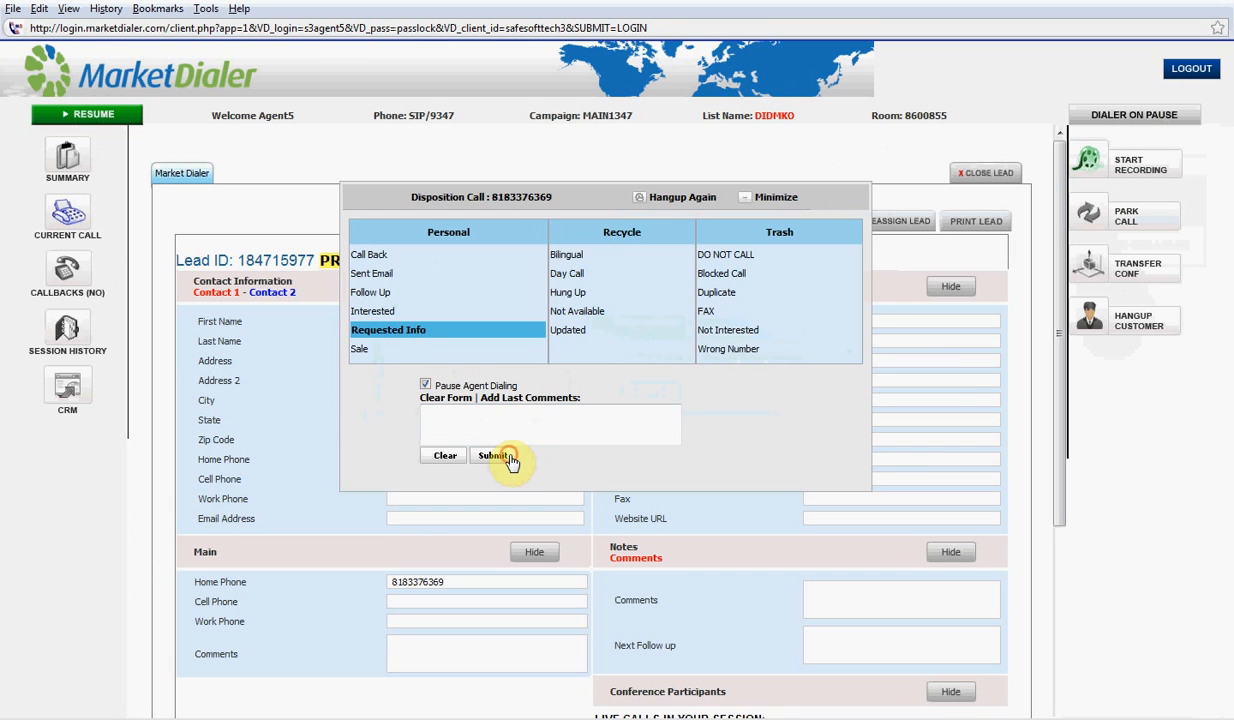
pyautogui.moveTo(930, 216)
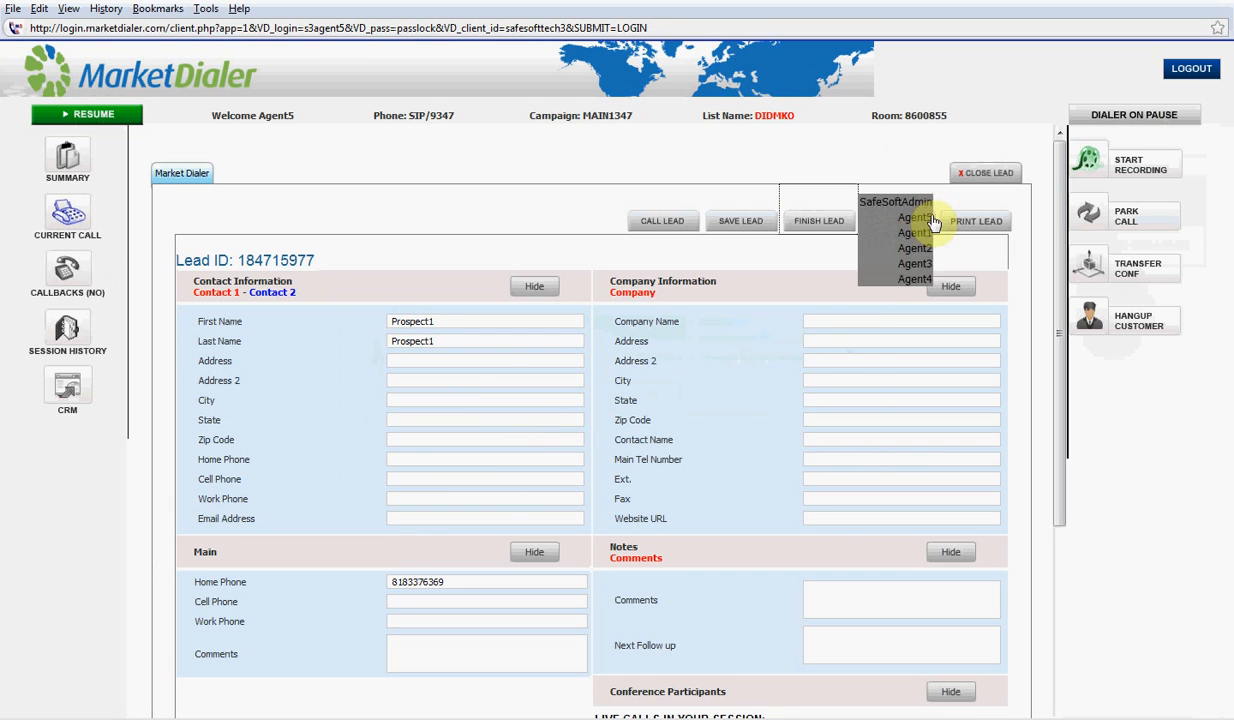
pyautogui.click(988, 172)
pyautogui.click(580, 394)
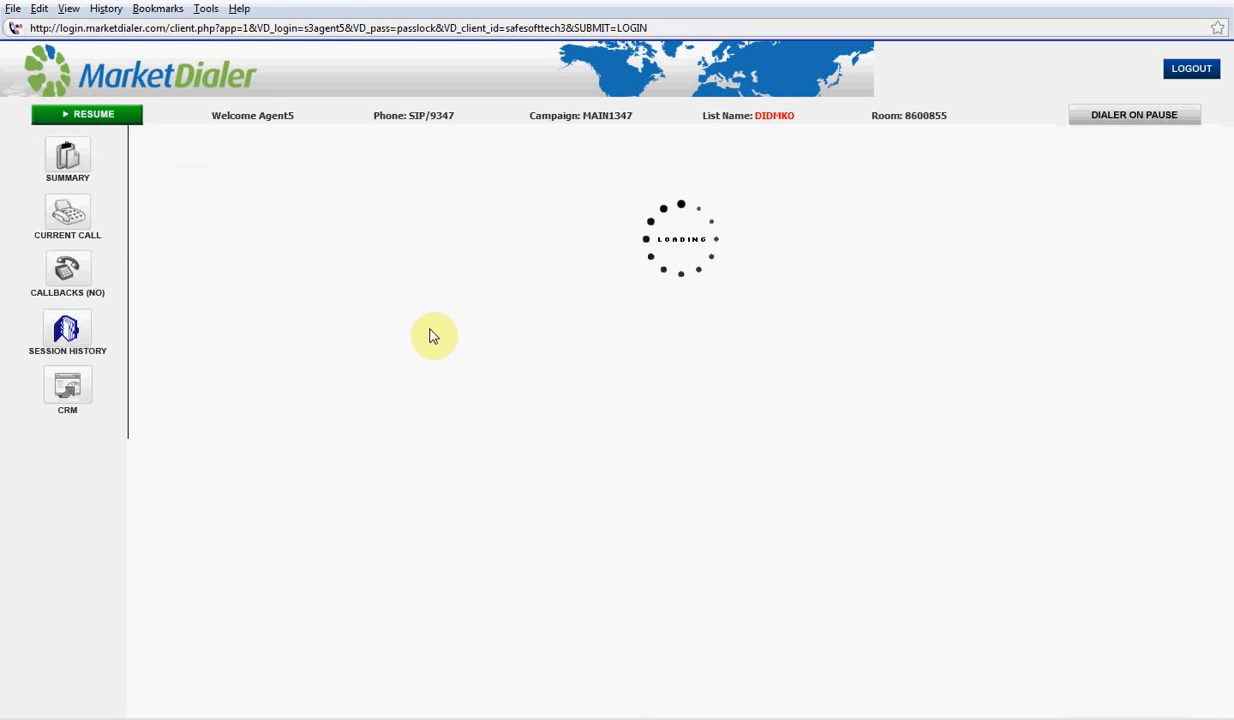
pyautogui.click(82, 168)
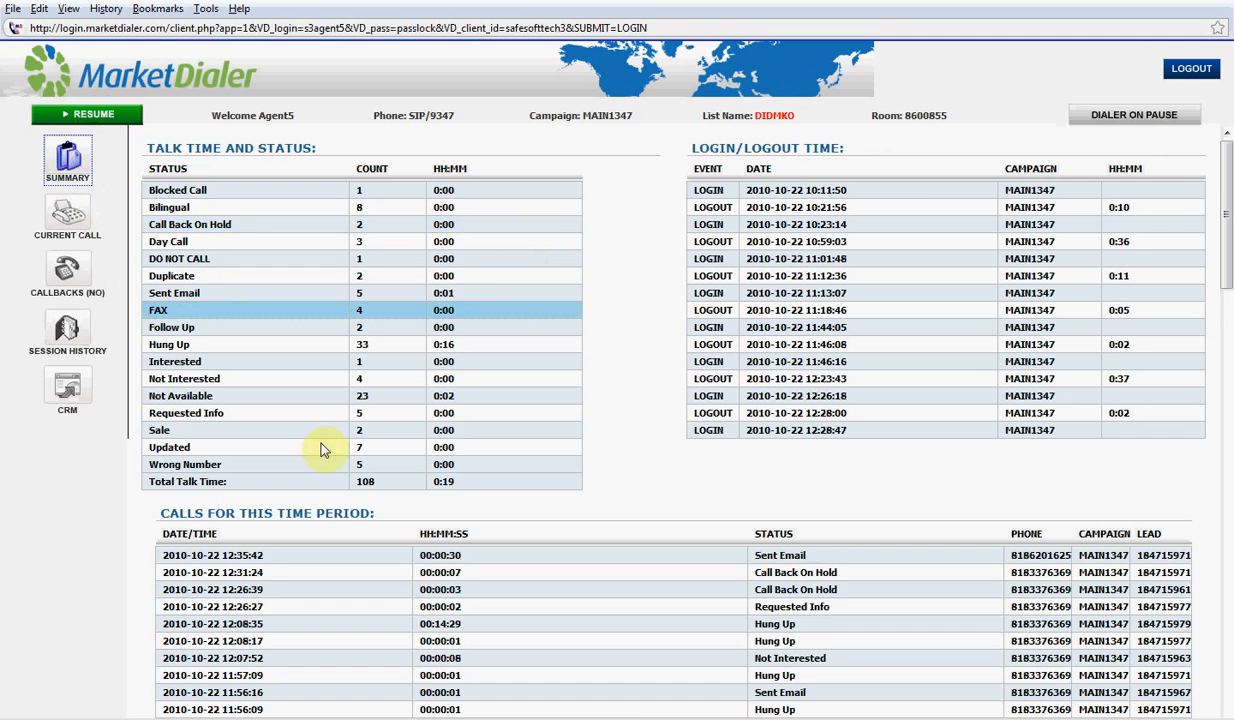
pyautogui.click(67, 390)
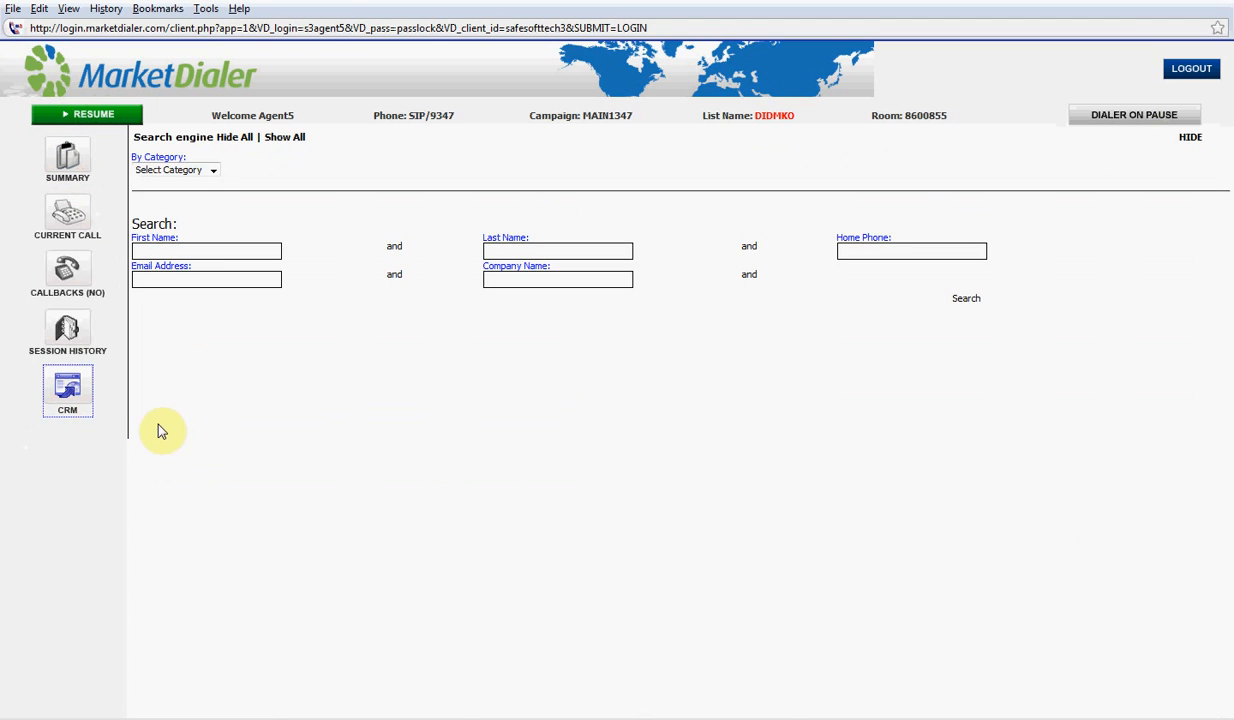
pyautogui.click(84, 342)
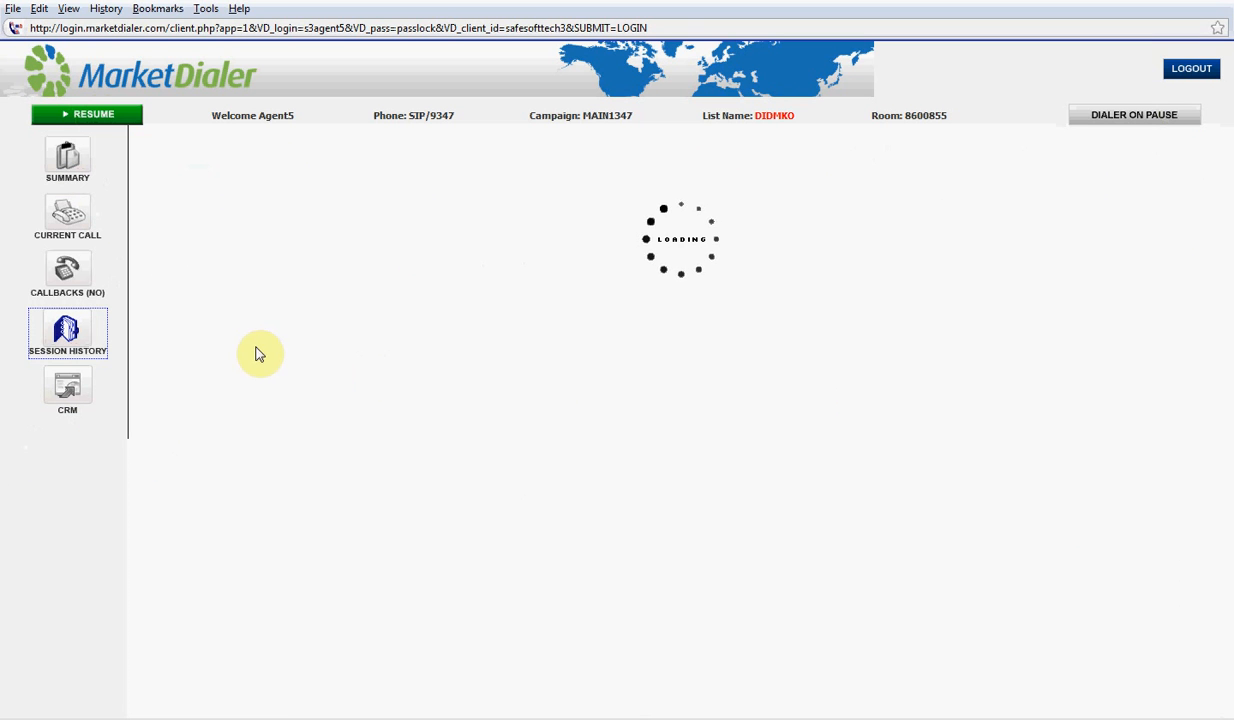
pyautogui.click(70, 282)
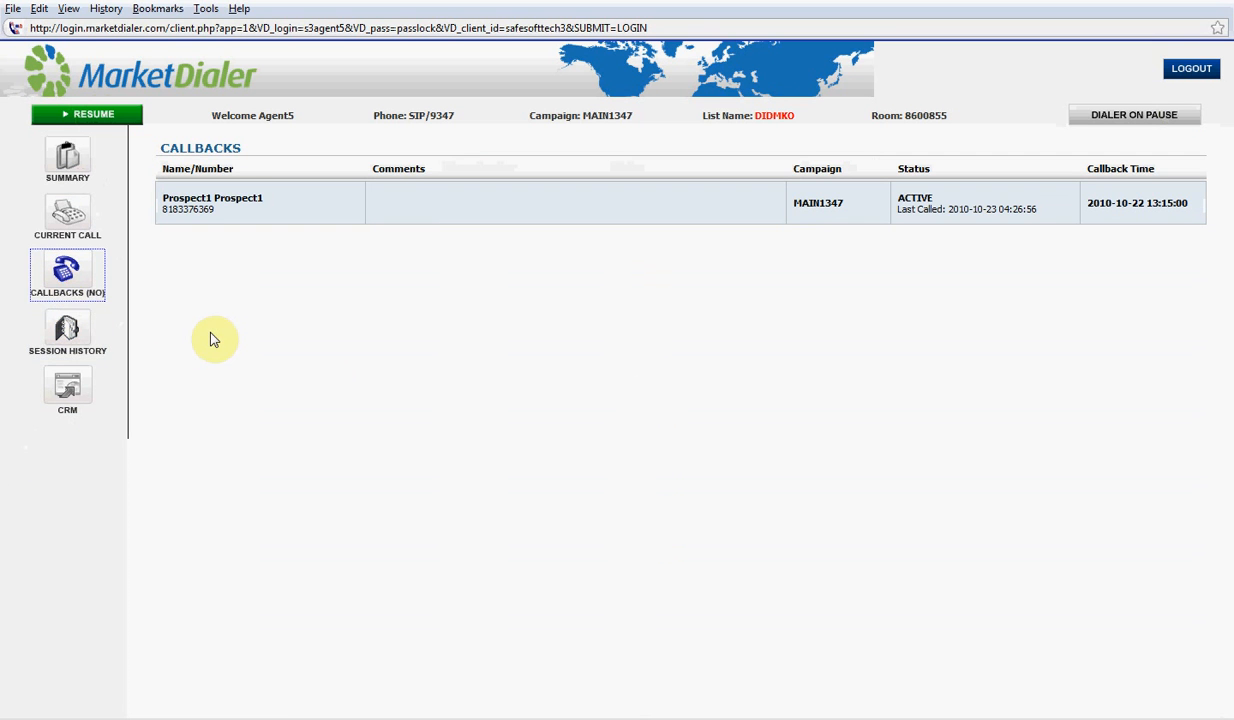
# Load the pending callback lead and review its available phone numbers
pyautogui.click(304, 209)
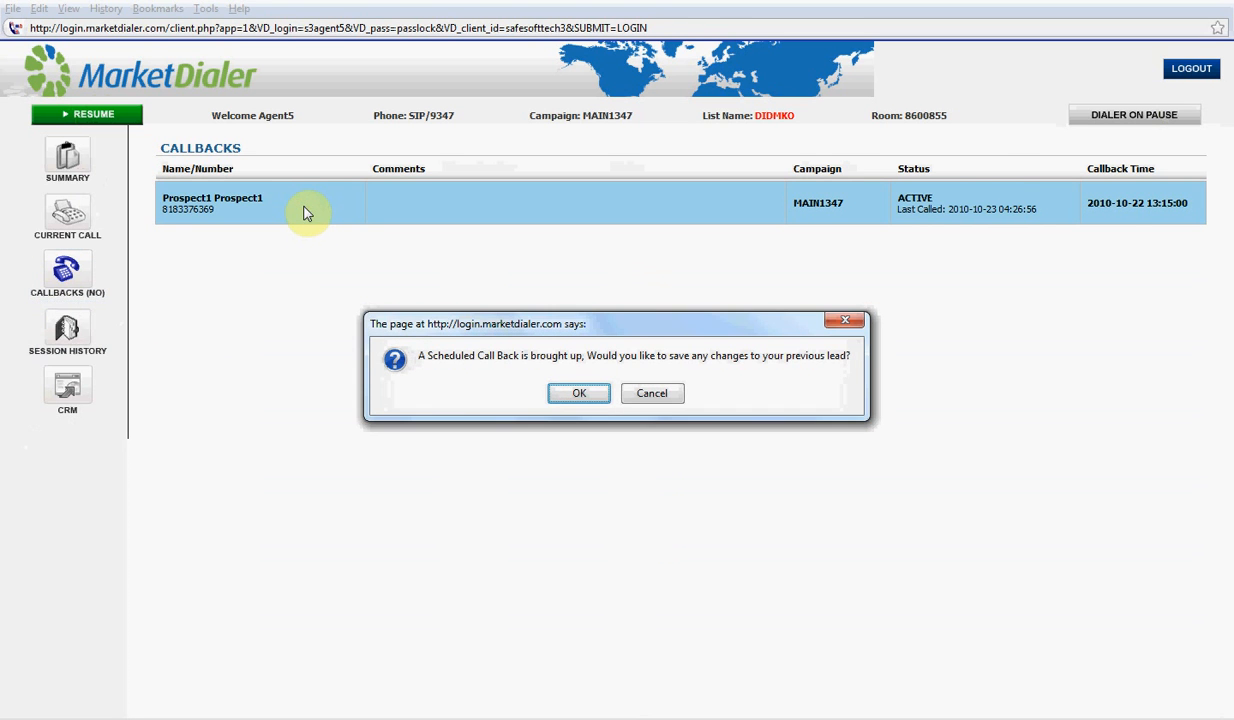
pyautogui.click(579, 393)
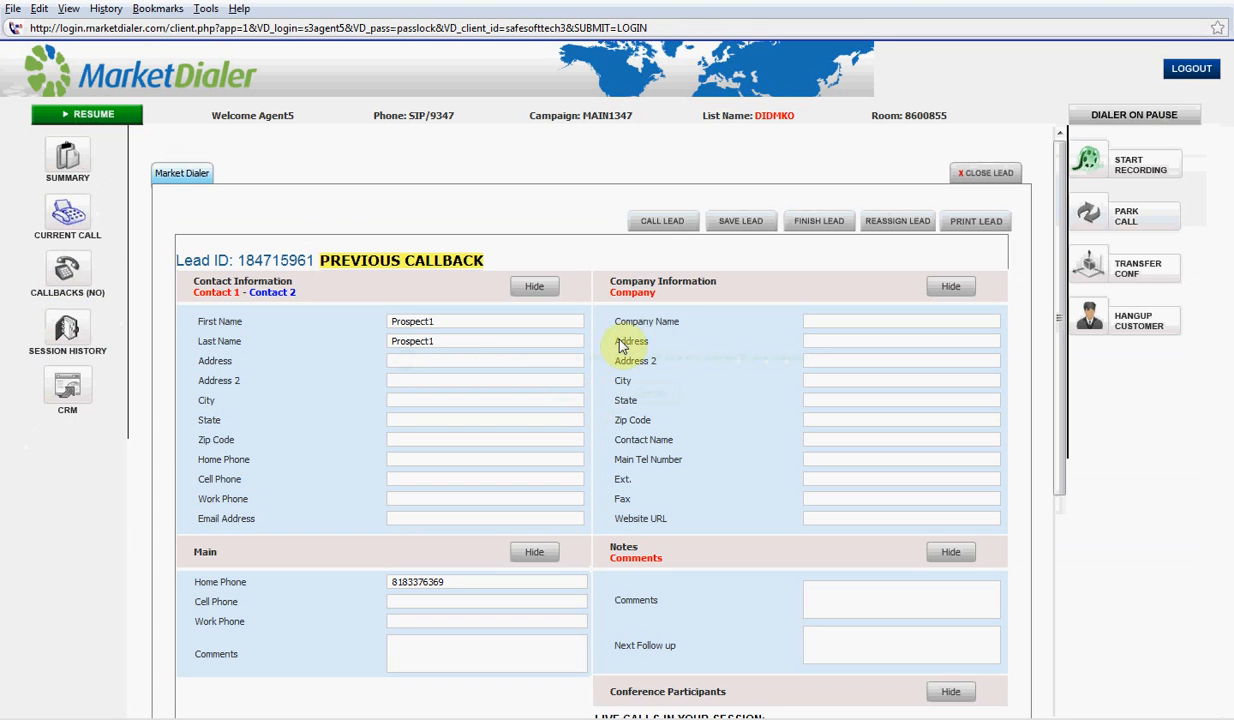
pyautogui.click(655, 225)
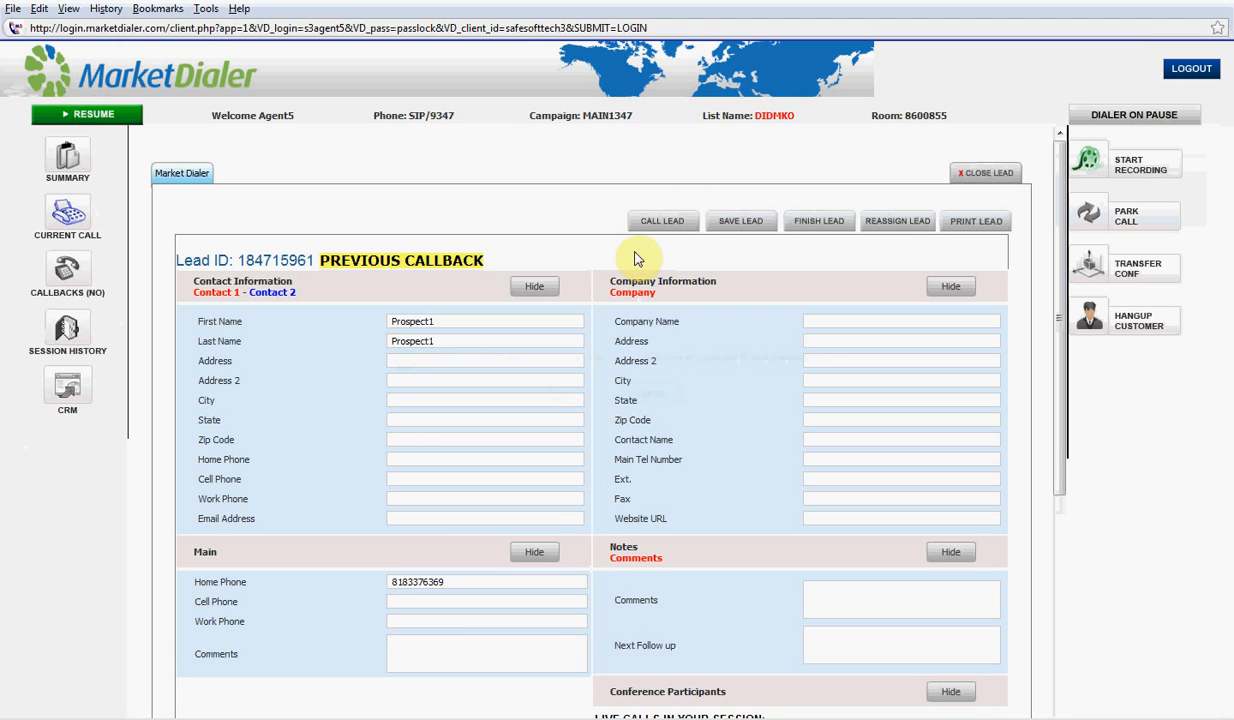
pyautogui.moveTo(672, 237)
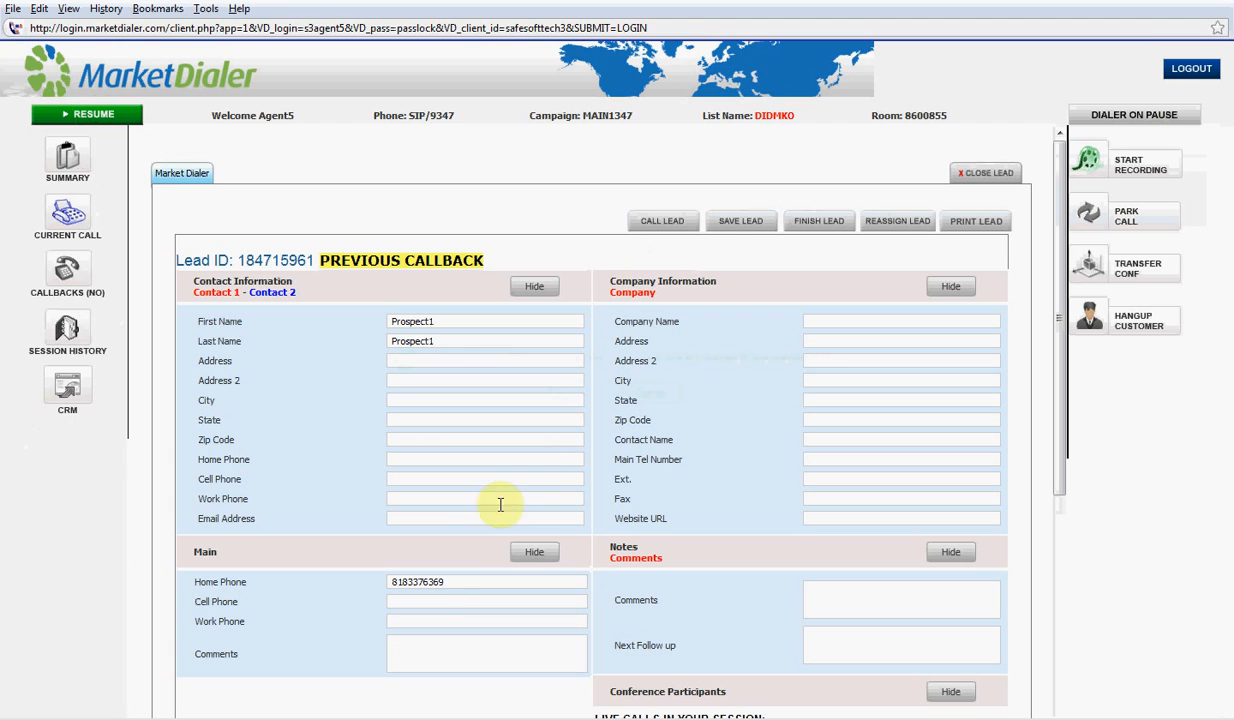
pyautogui.click(438, 602)
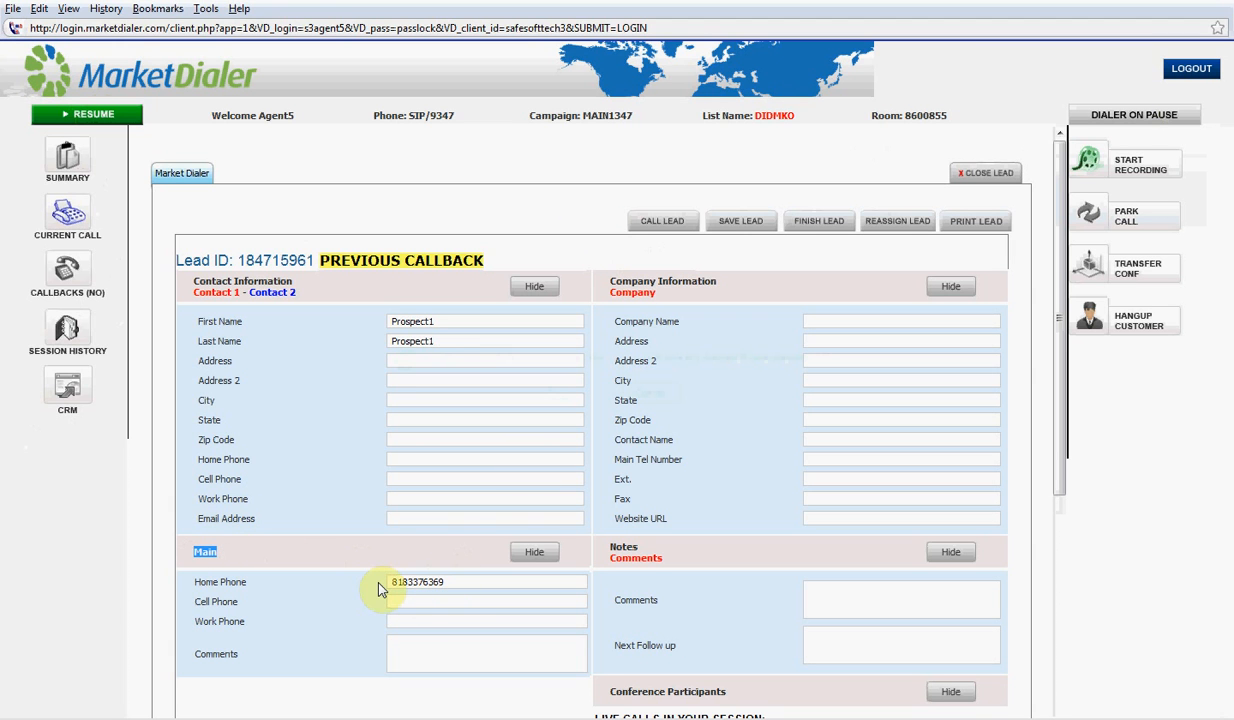
pyautogui.click(412, 602)
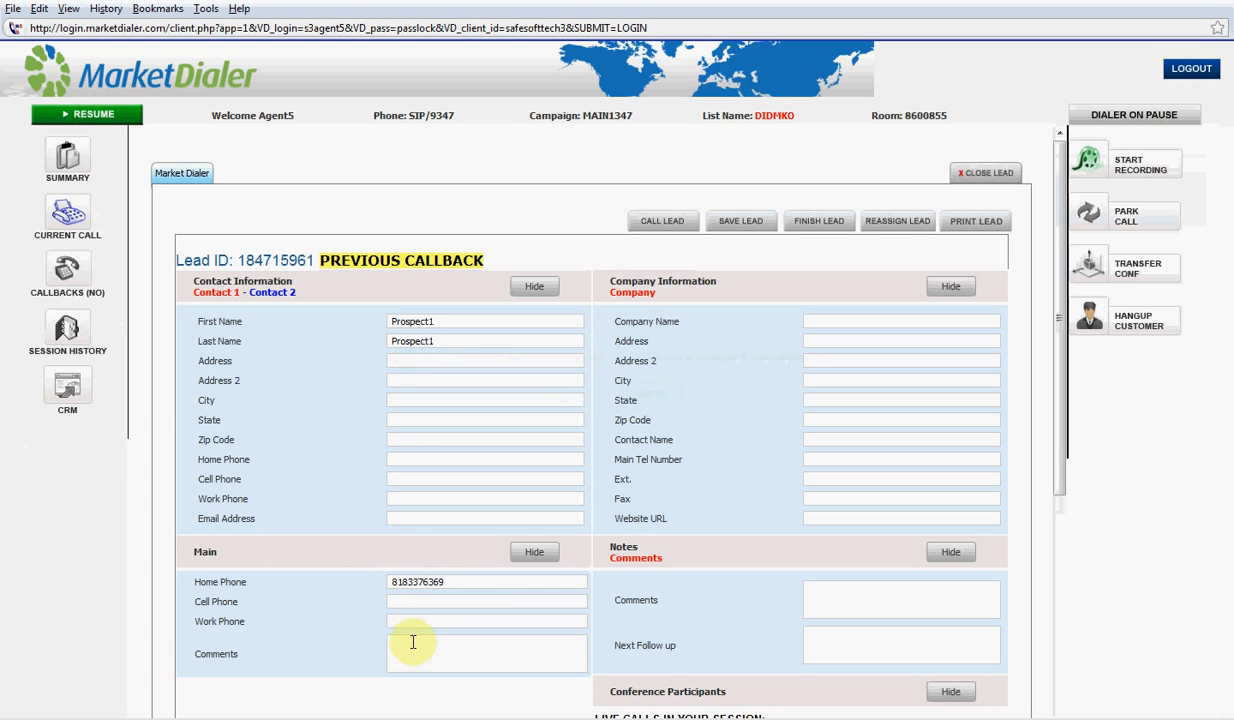
# Add the comment 'rqstd call back', save the lead, and finish it to reach its dispositions
pyautogui.click(412, 645)
pyautogui.click(741, 228)
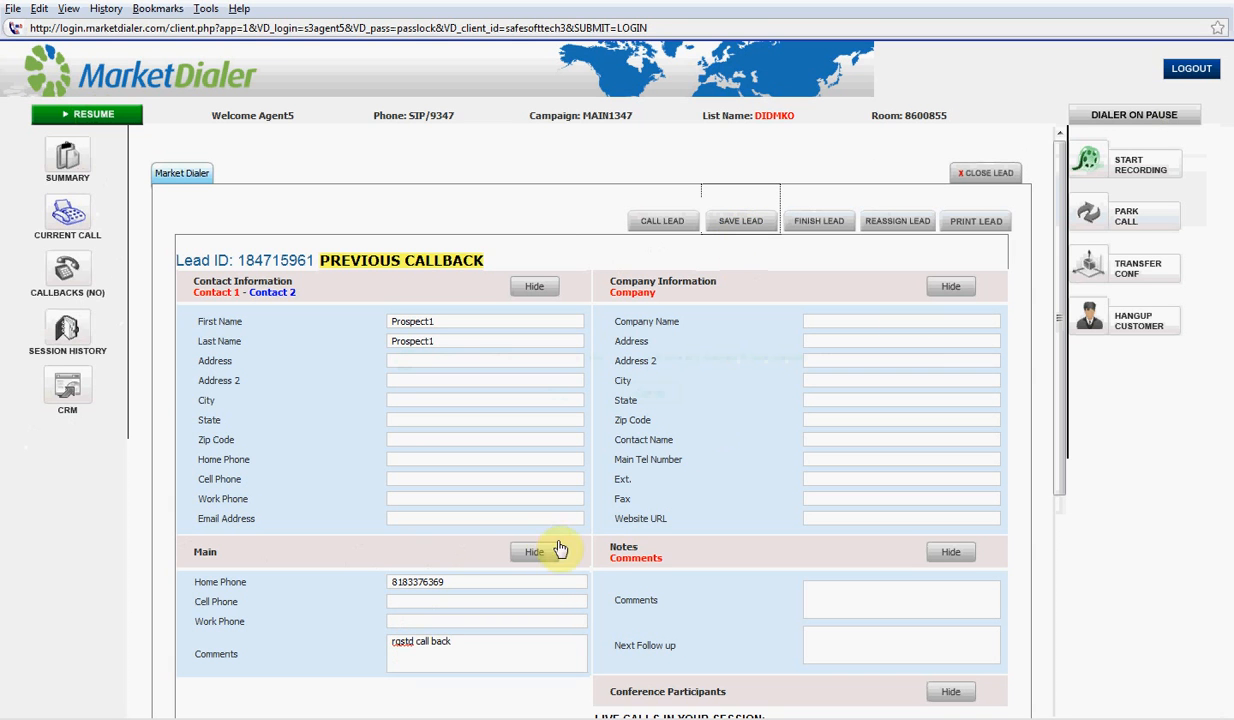
pyautogui.click(822, 229)
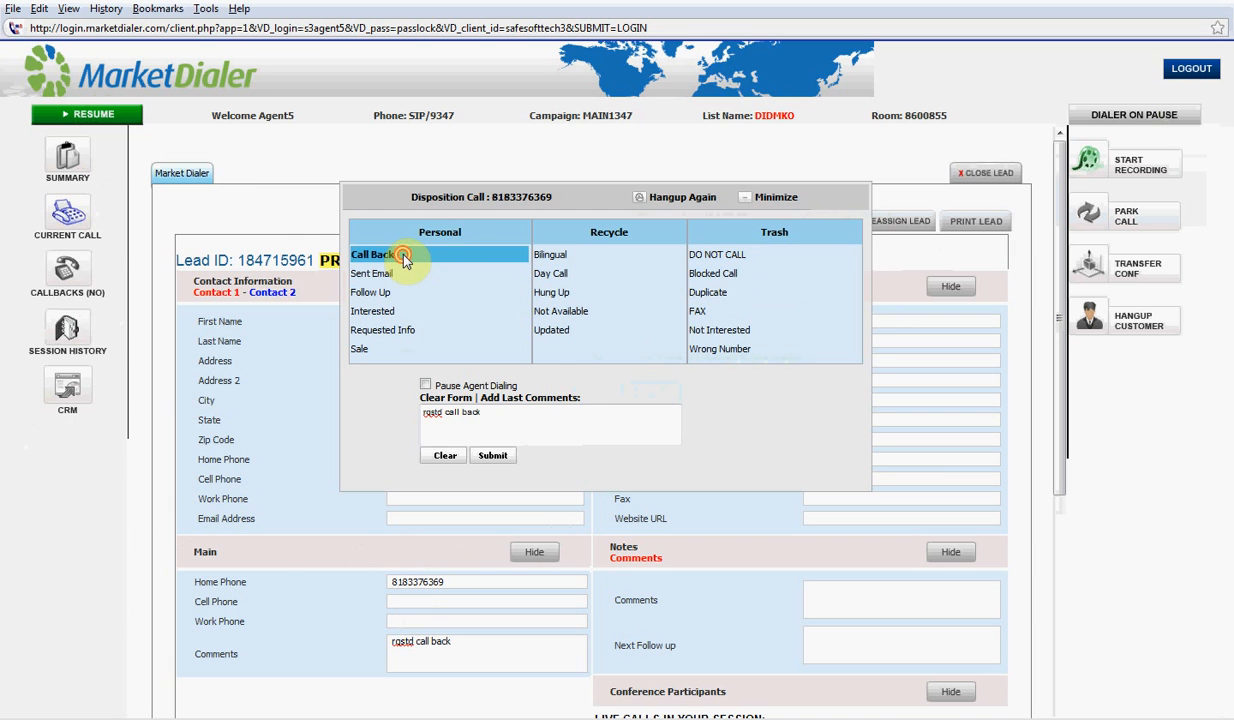
# Disposition the call as Call Back for November 5, 2010 at 09:00 AM and submit it
pyautogui.click(405, 258)
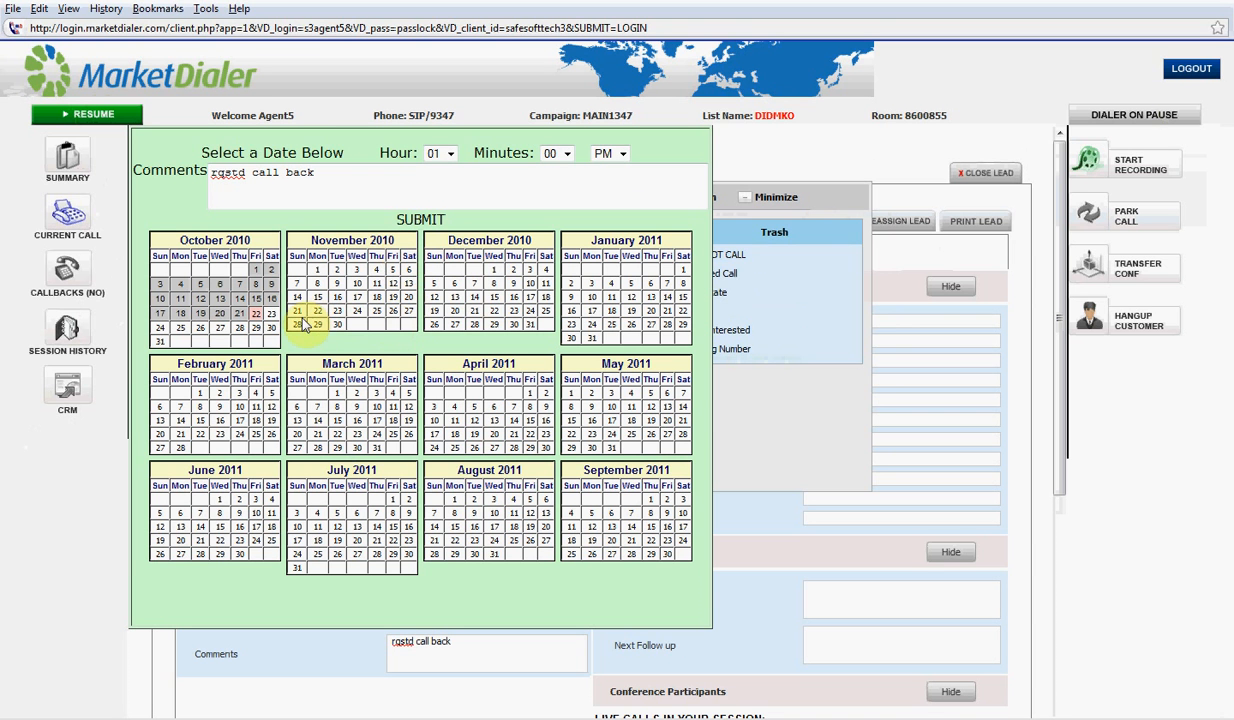
pyautogui.click(393, 270)
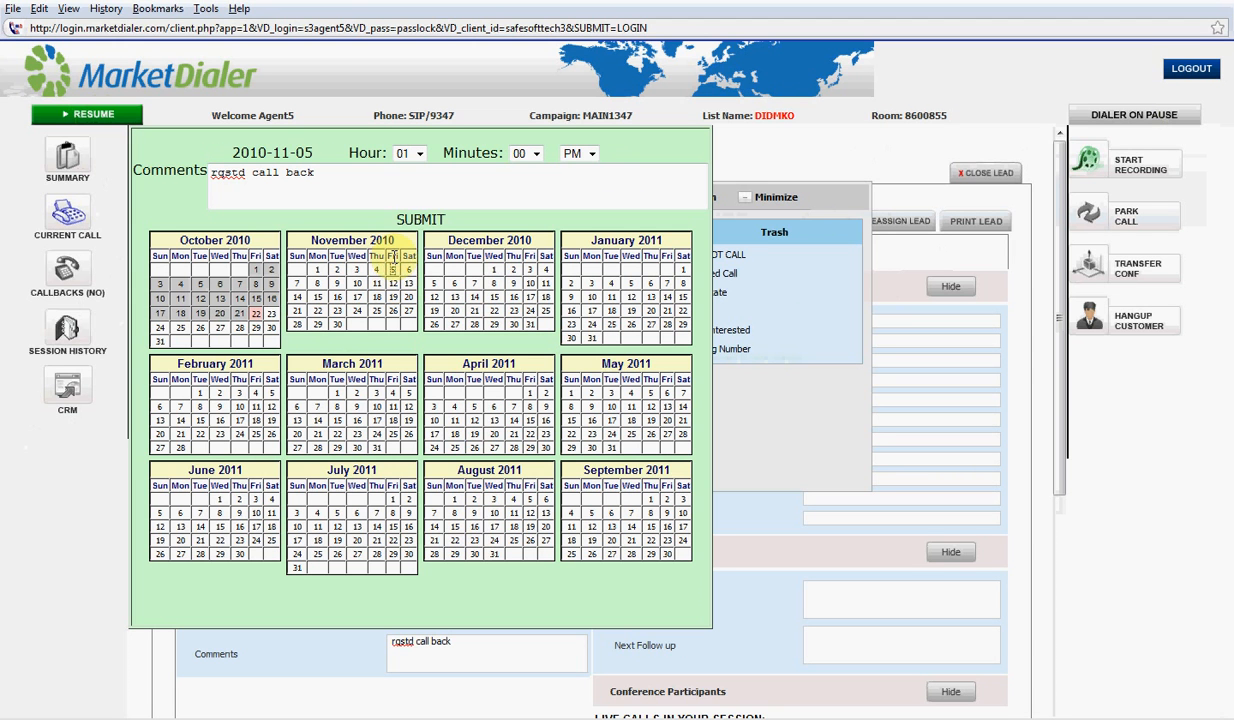
pyautogui.moveTo(318, 176); pyautogui.dragTo(210, 177)
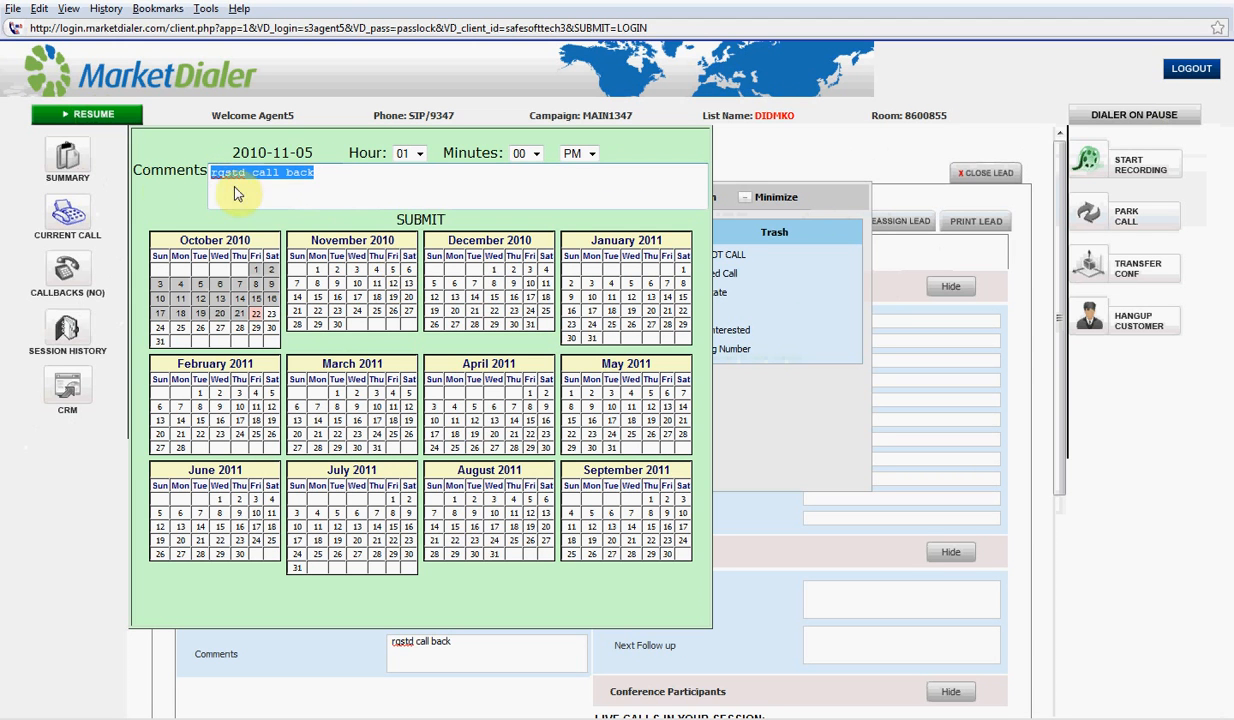
pyautogui.moveTo(472, 641); pyautogui.dragTo(347, 631)
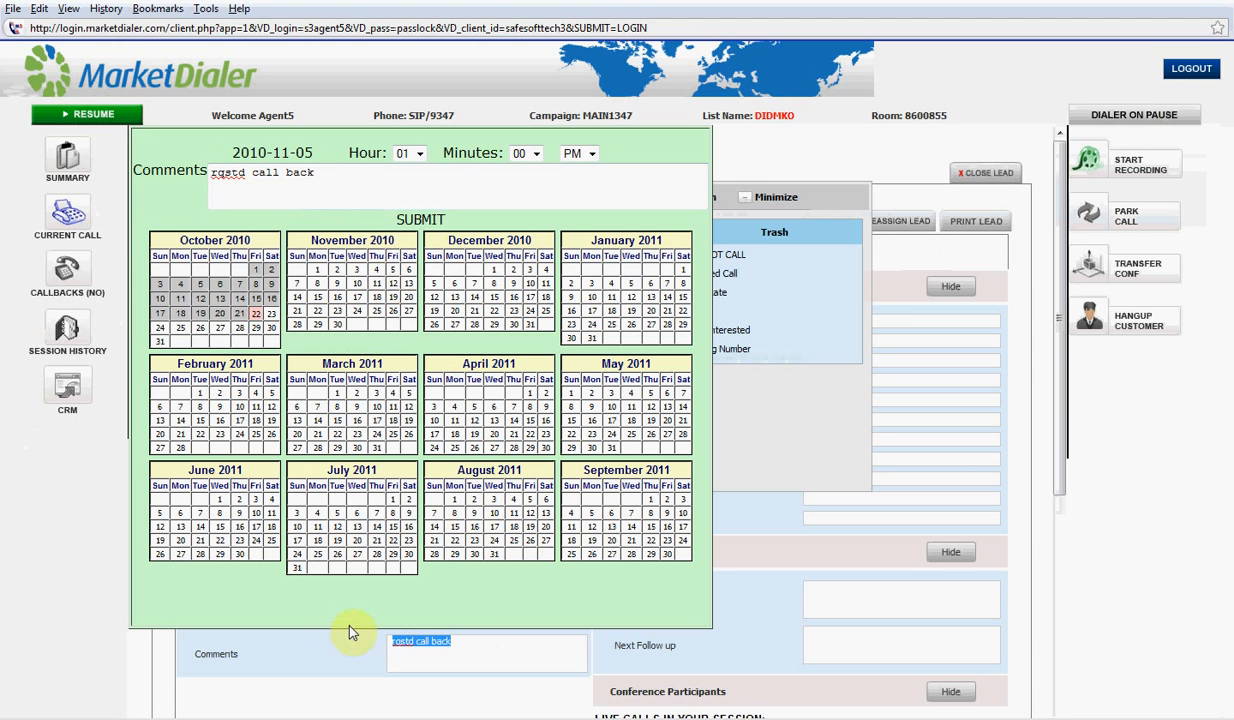
pyautogui.click(420, 153)
pyautogui.click(407, 276)
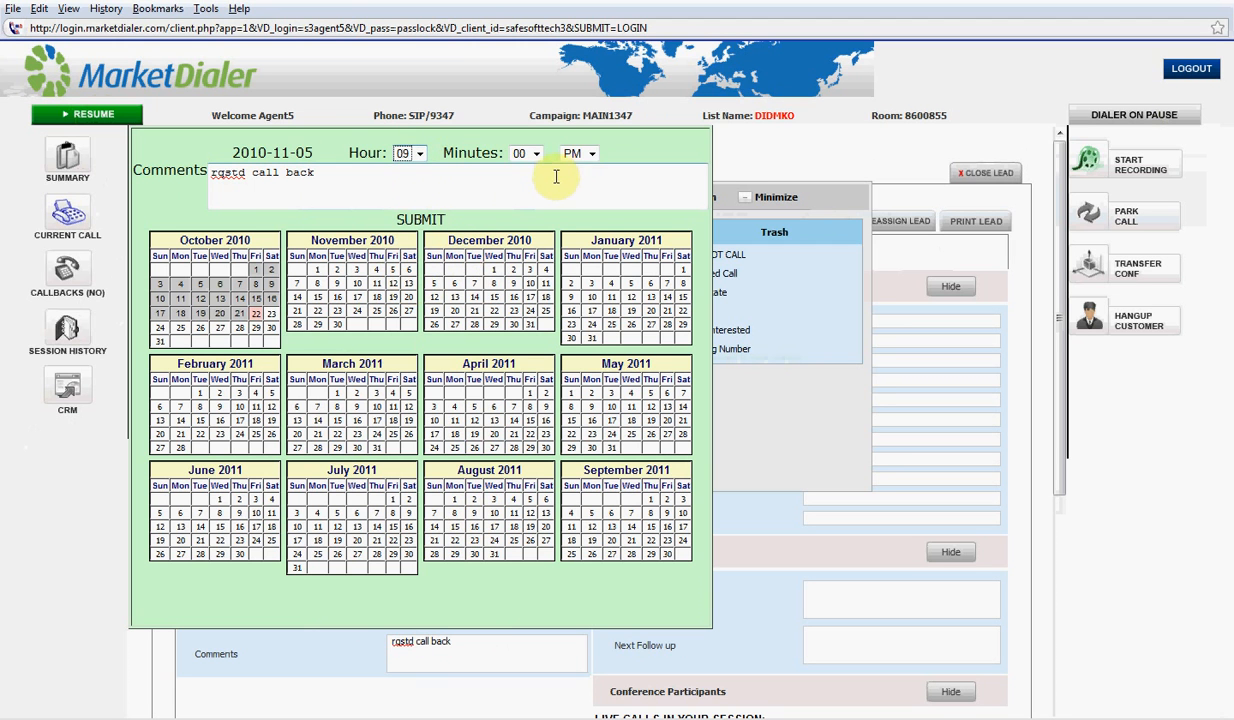
pyautogui.click(588, 154)
pyautogui.click(590, 170)
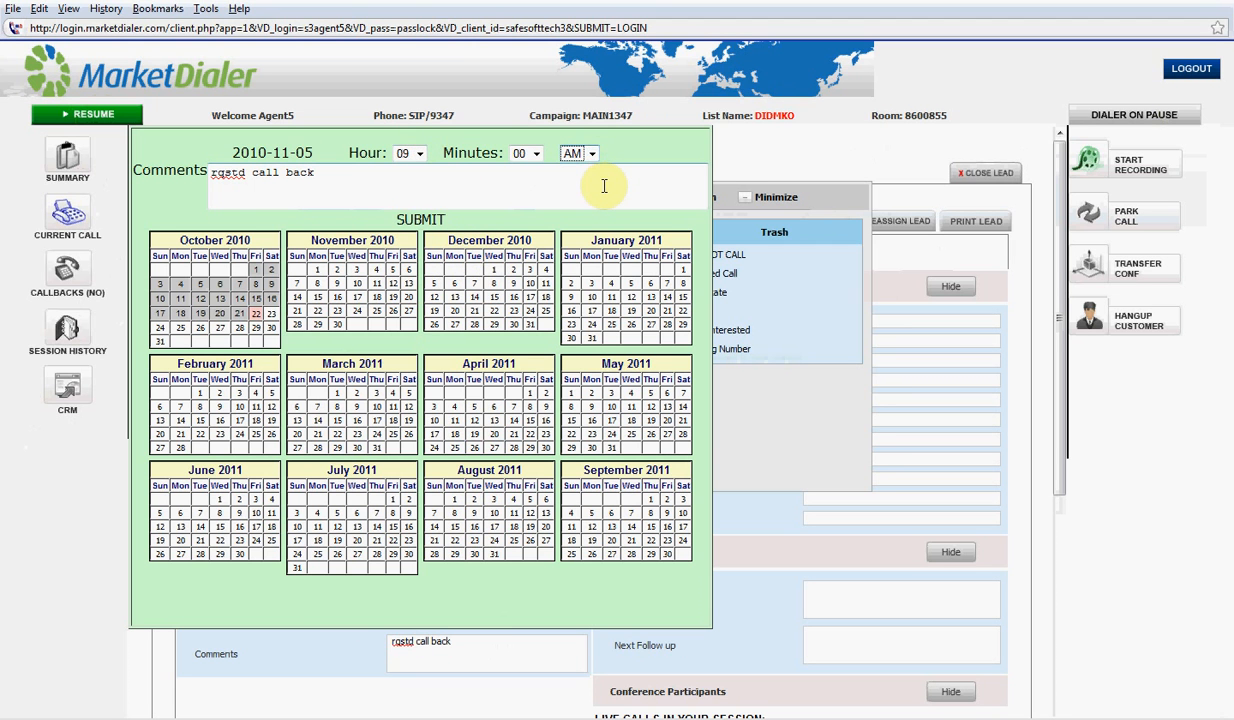
pyautogui.click(421, 220)
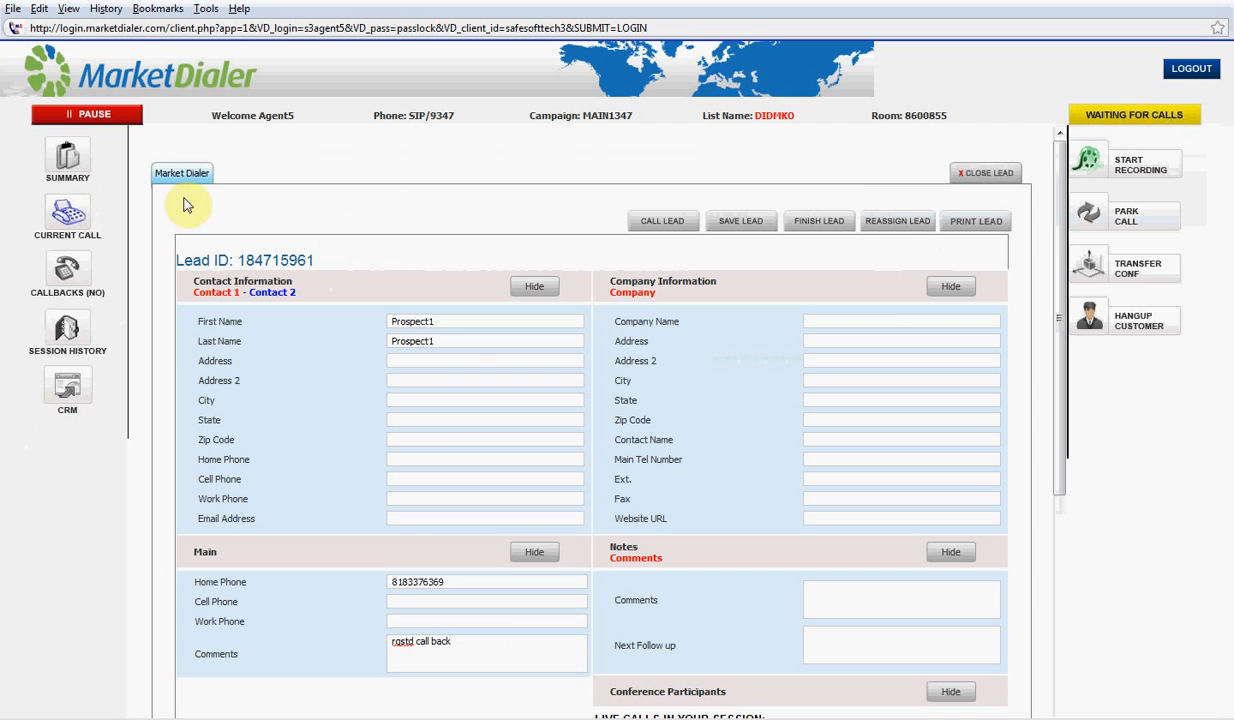
# Pause the dialer after the close-lead attempt warns it must be paused
pyautogui.click(961, 174)
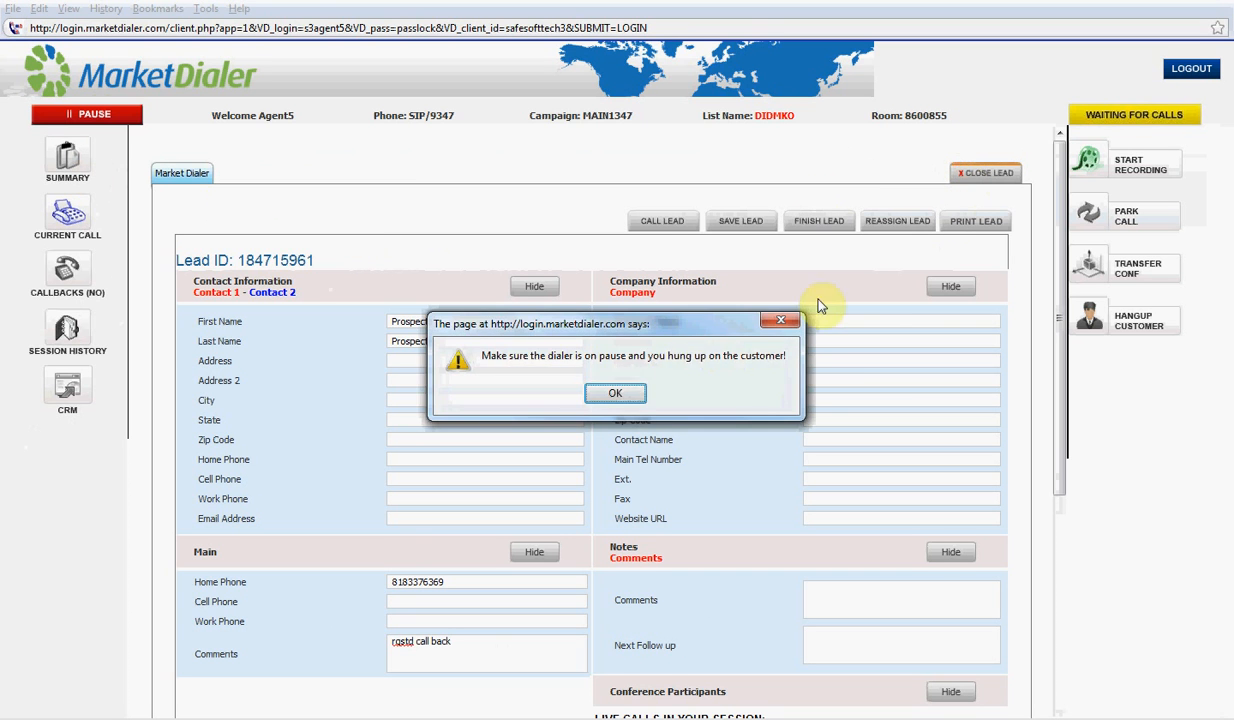
pyautogui.click(606, 392)
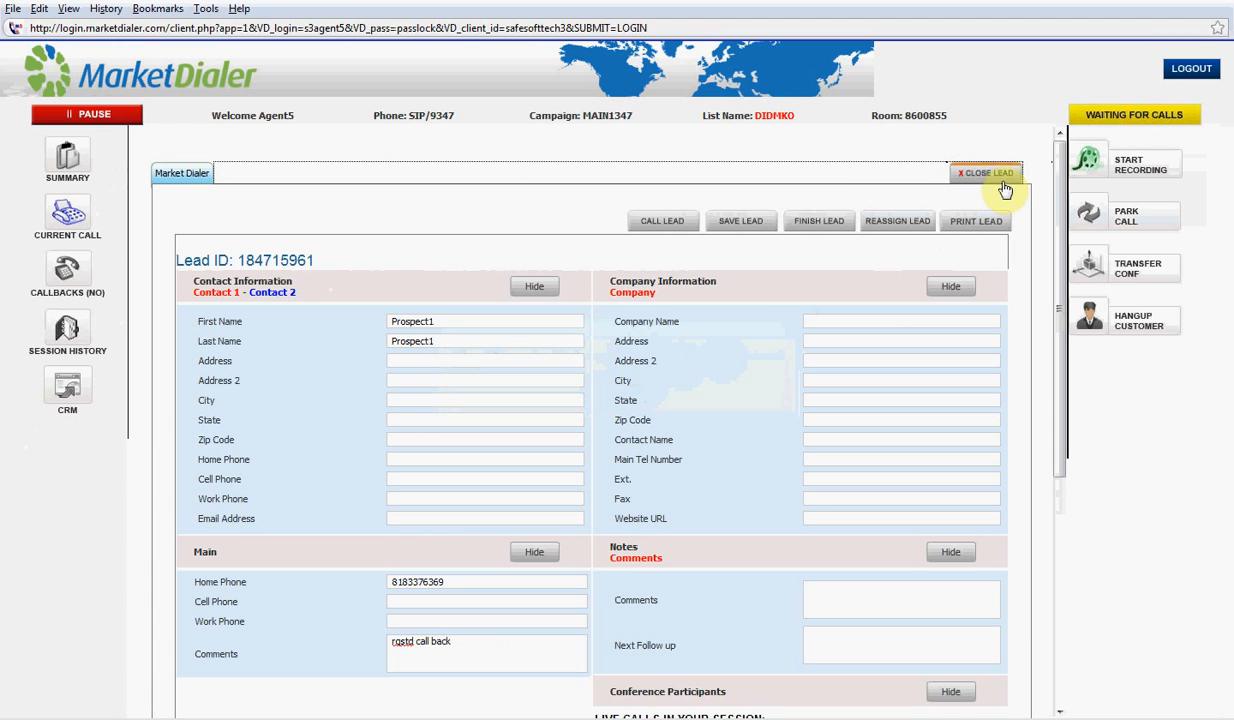
pyautogui.click(113, 119)
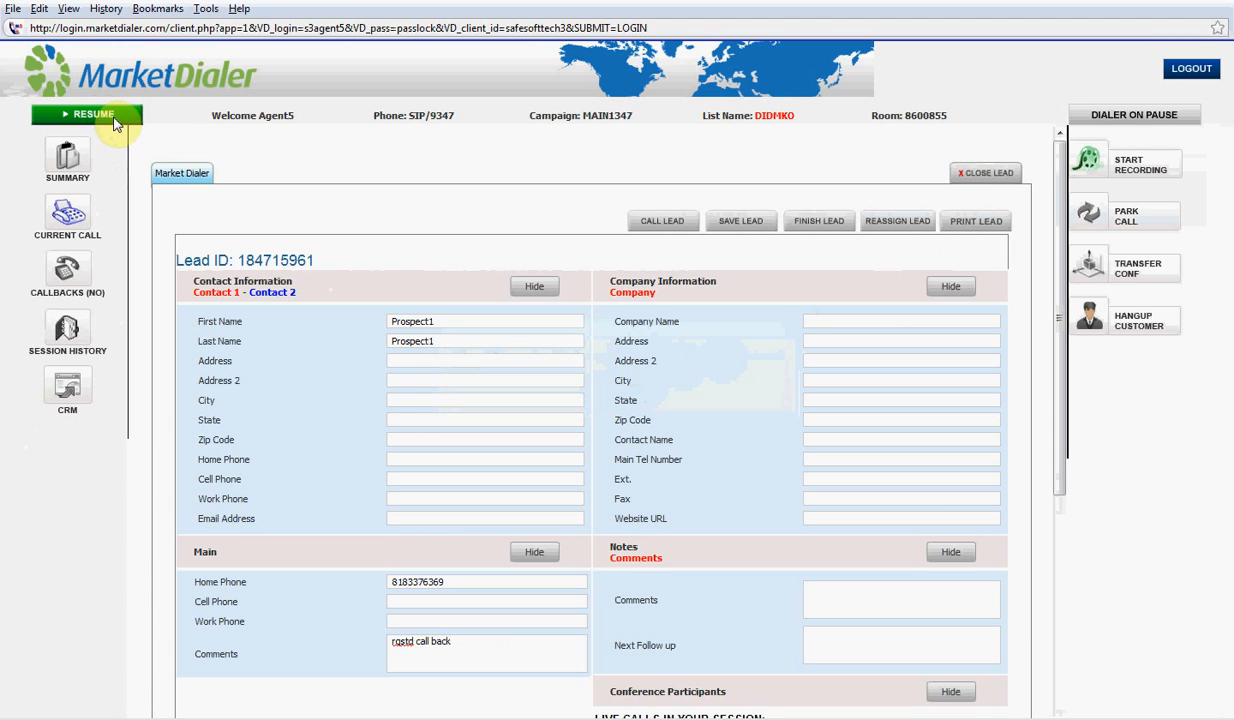
# Close the rescheduled lead with its changes saved and return to the callbacks list
pyautogui.click(968, 176)
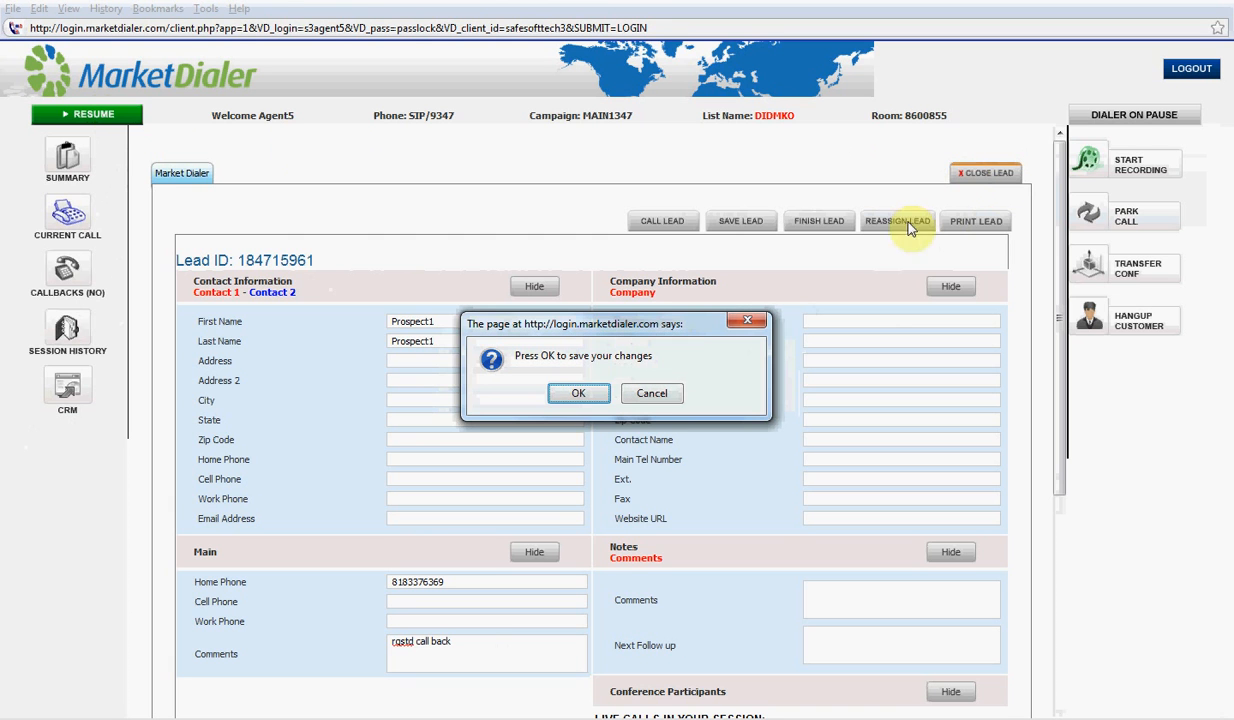
pyautogui.click(576, 390)
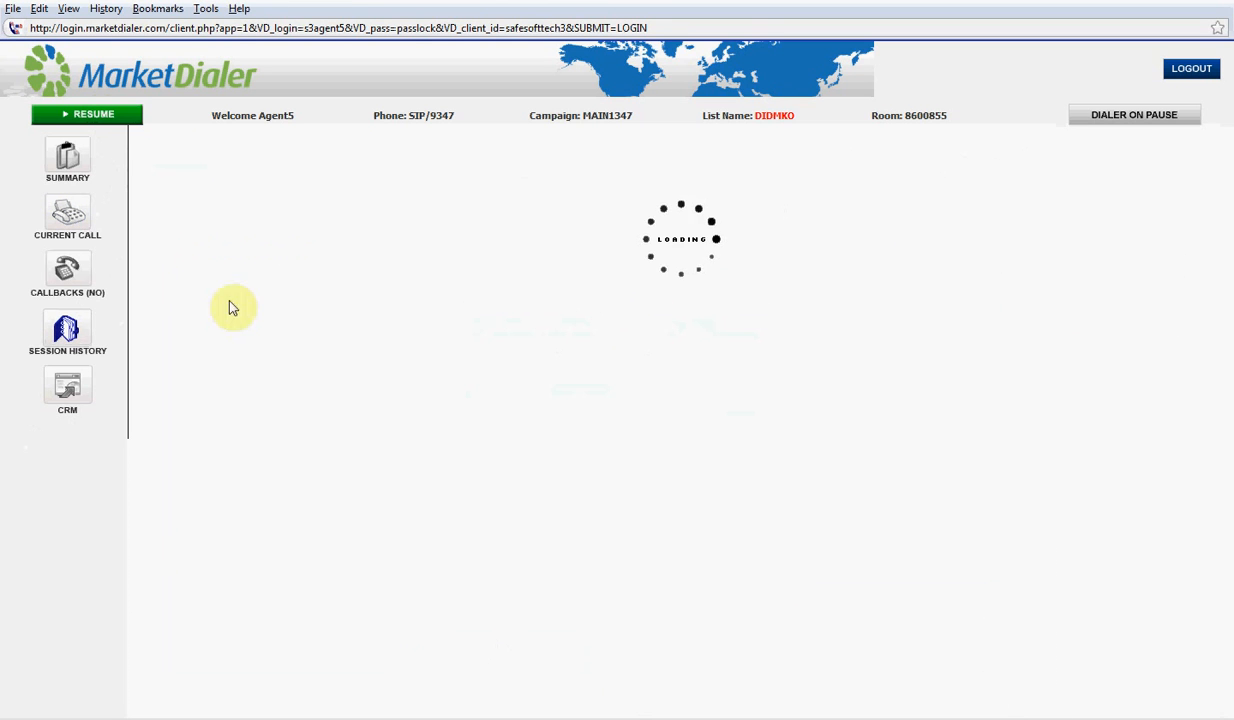
pyautogui.click(78, 277)
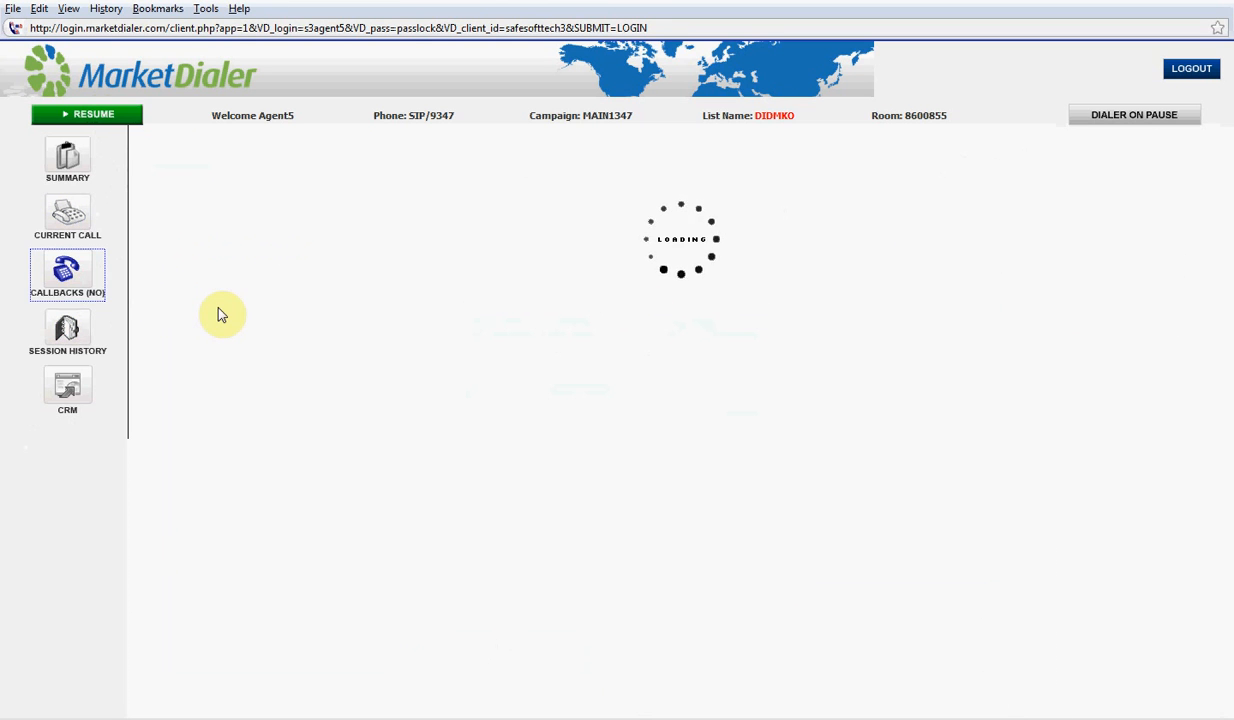